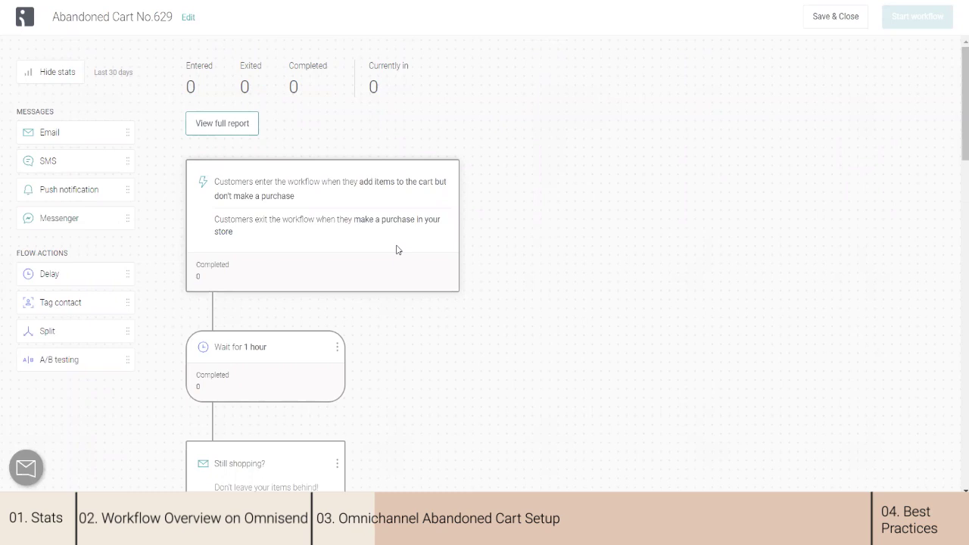
Step: Open the abandoned cart trigger's settings and review the available trigger filters
{"action": "left_click", "coordinate": [289, 223]}
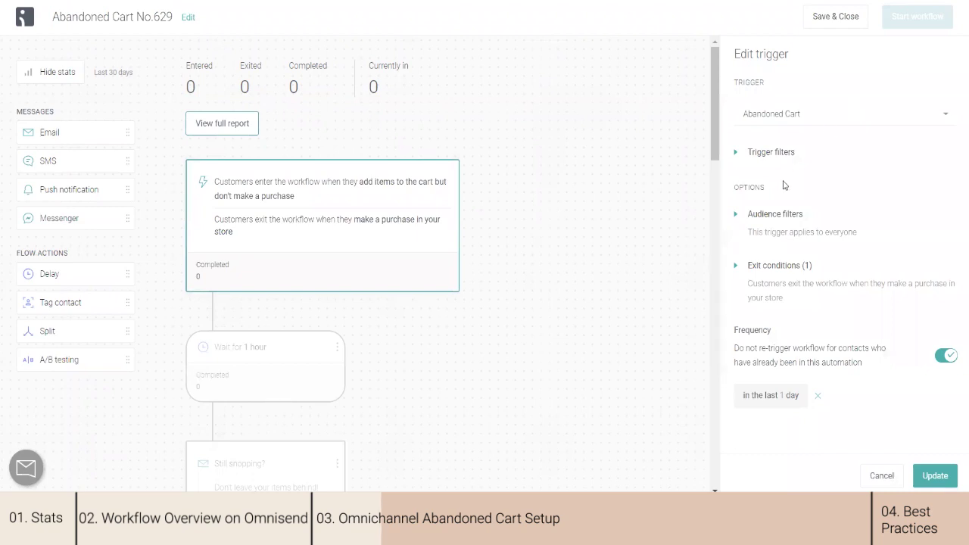
{"action": "left_click", "coordinate": [735, 152]}
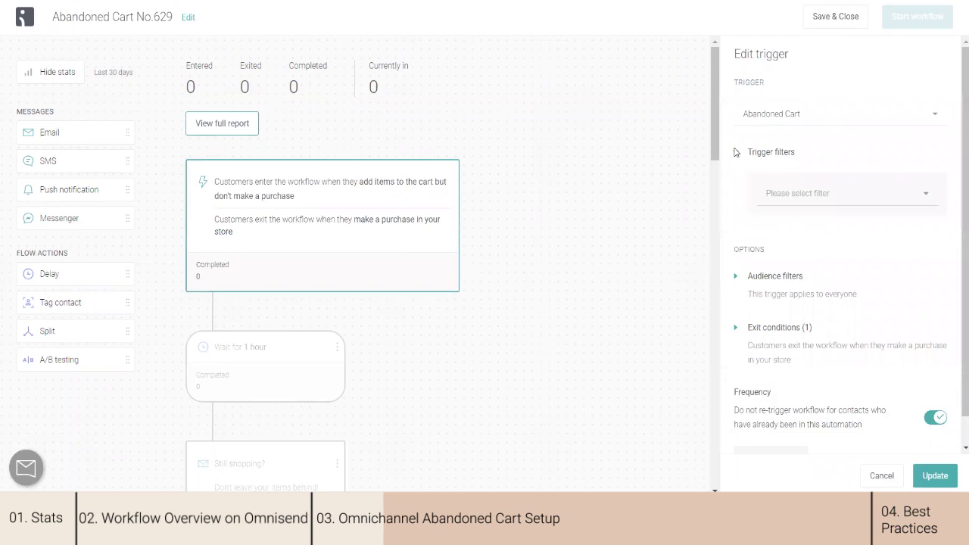
{"action": "left_click", "coordinate": [823, 195]}
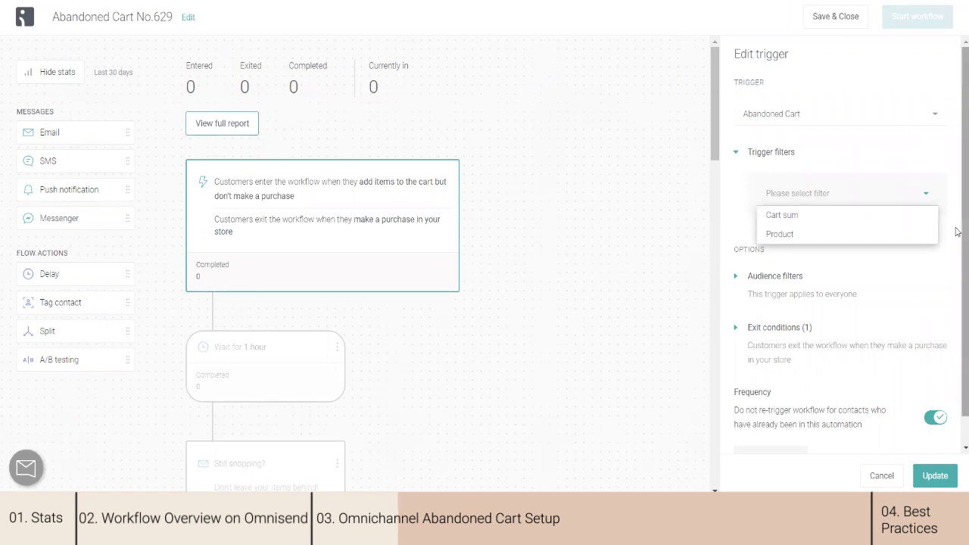
{"action": "scroll", "coordinate": [957, 288], "scroll_direction": "down", "scroll_amount": 1}
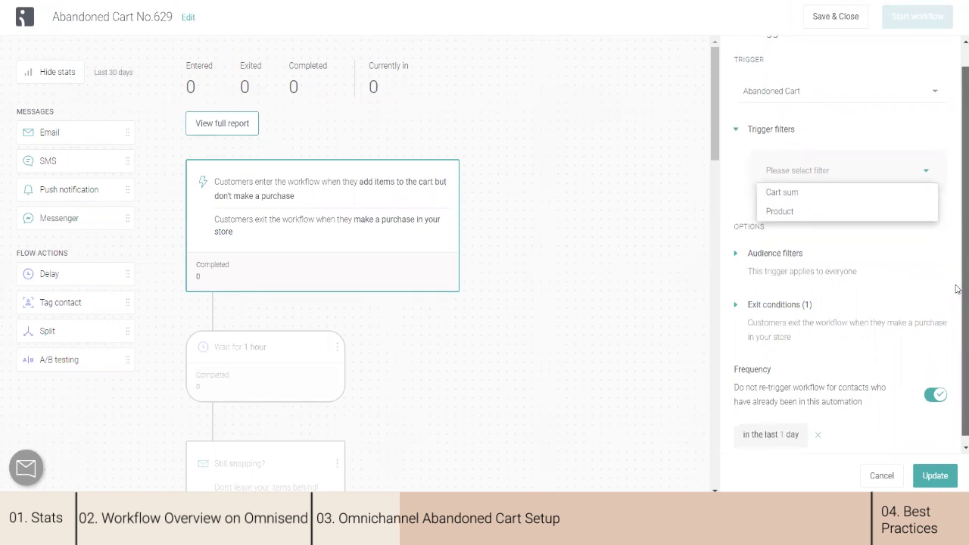
{"action": "scroll", "coordinate": [956, 287], "scroll_direction": "up", "scroll_amount": 1}
Step: Expand the trigger's audience filters and look through the available filter types
{"action": "left_click", "coordinate": [775, 264]}
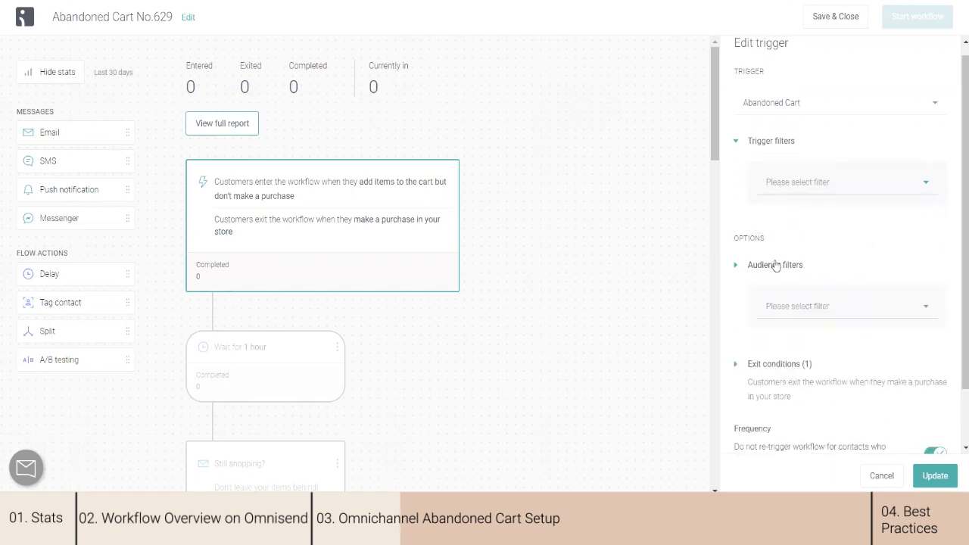
{"action": "left_click", "coordinate": [846, 305]}
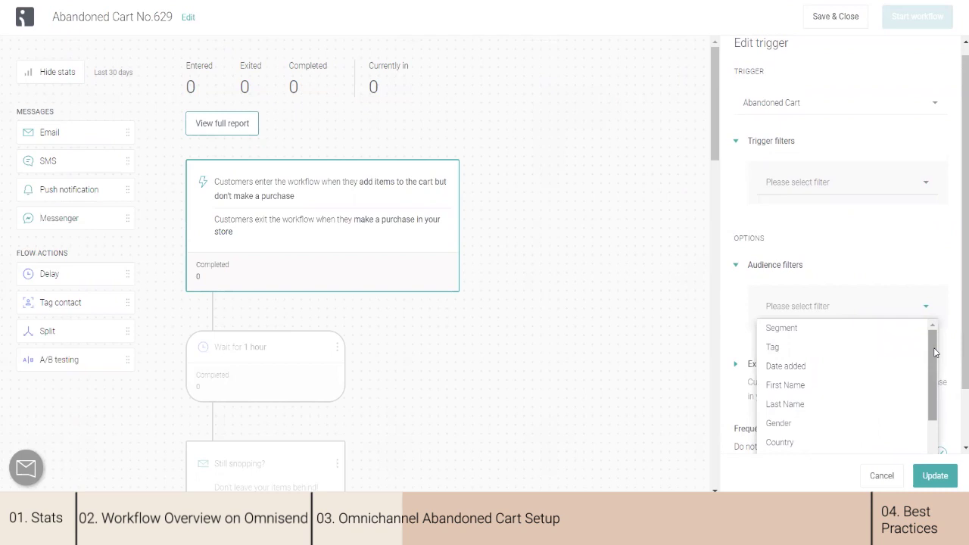
{"action": "left_click_drag", "start_coordinate": [934, 352], "coordinate": [935, 324]}
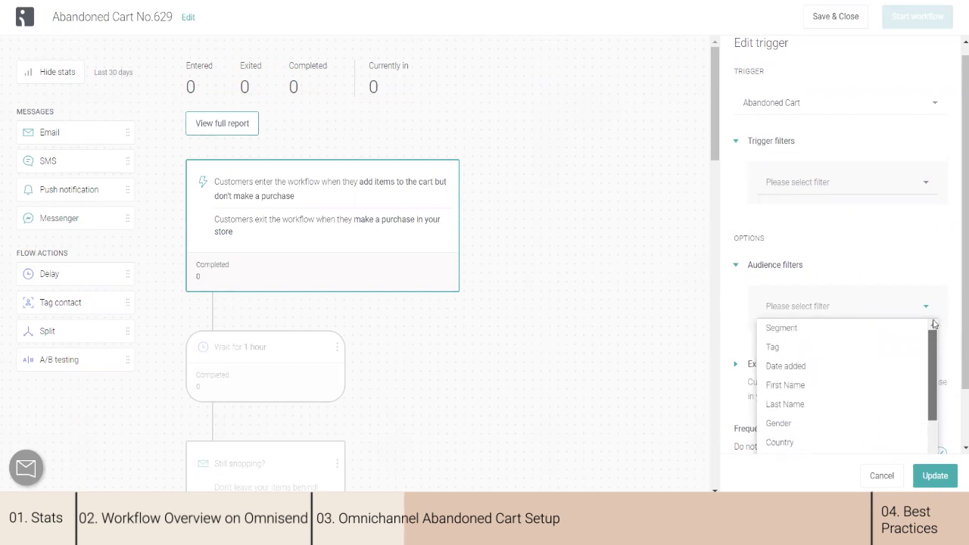
{"action": "left_click_drag", "start_coordinate": [932, 371], "coordinate": [865, 316]}
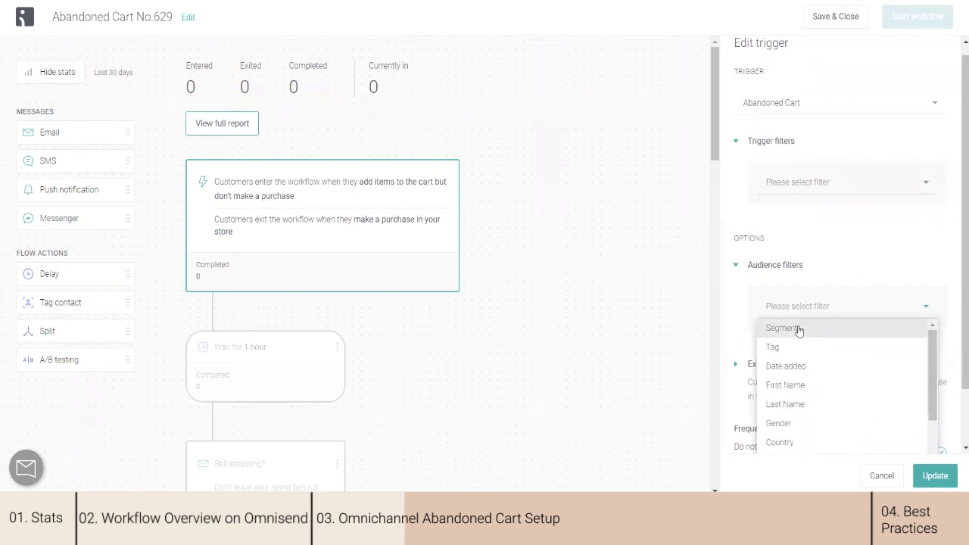
{"action": "left_click", "coordinate": [859, 255]}
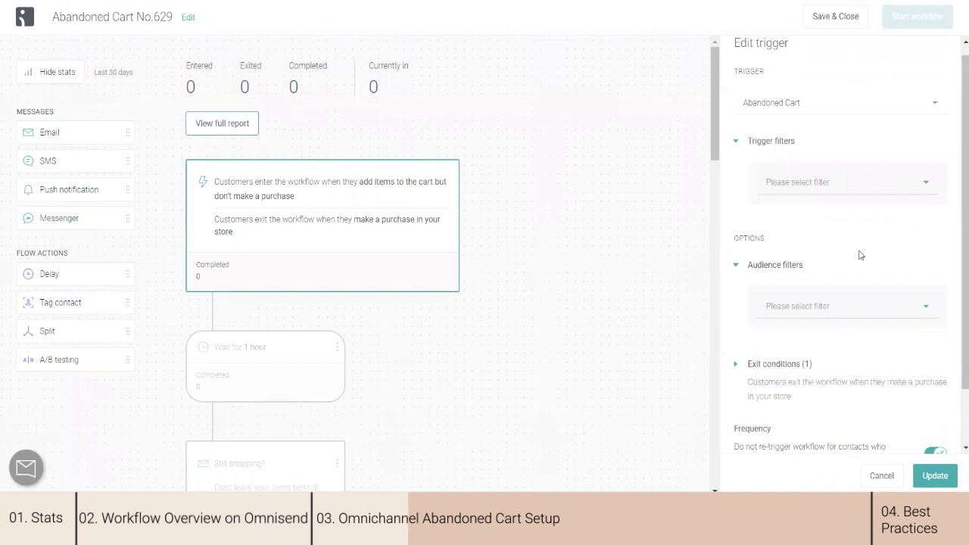
Step: Expand the trigger's exit conditions and review them together with the frequency setting
{"action": "left_click_drag", "start_coordinate": [958, 239], "coordinate": [956, 298]}
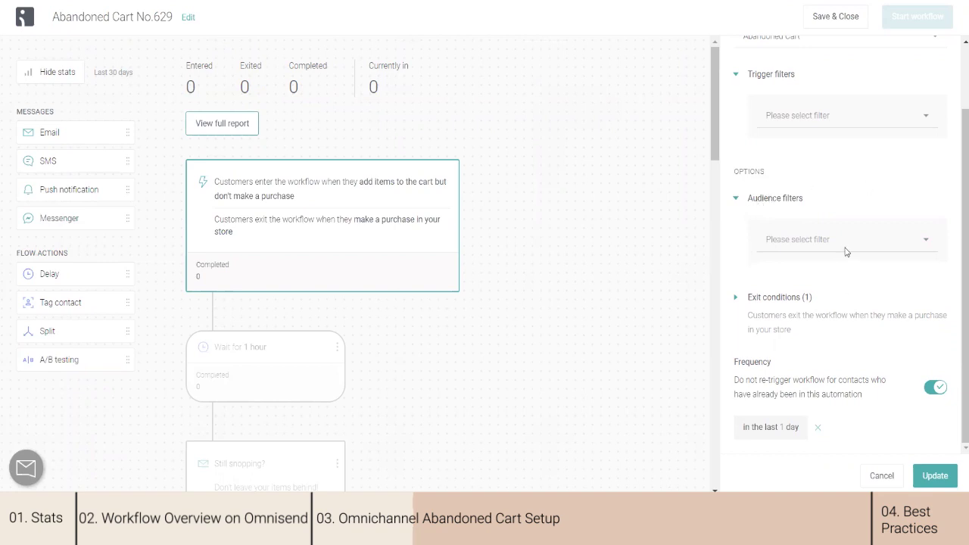
{"action": "left_click", "coordinate": [767, 298]}
{"action": "left_click_drag", "start_coordinate": [959, 281], "coordinate": [956, 344]}
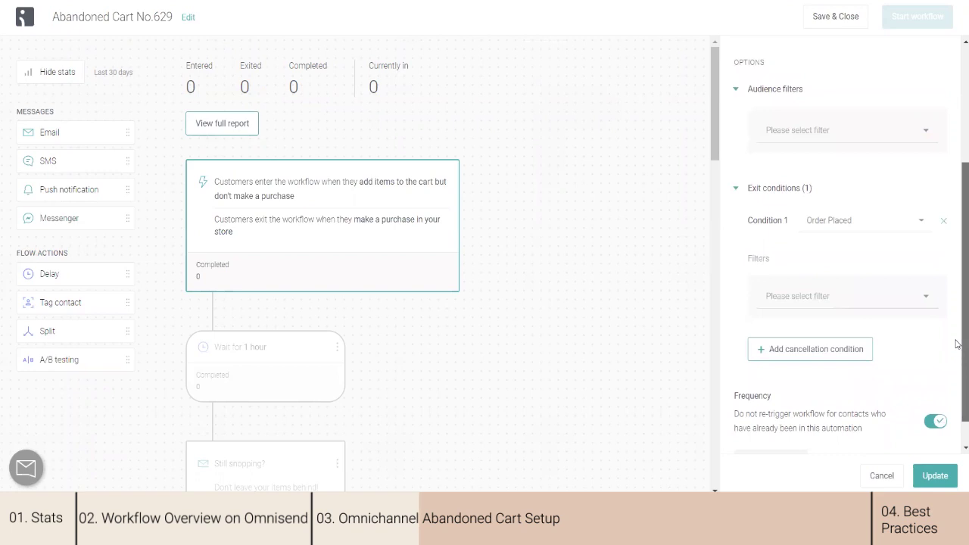
{"action": "left_click_drag", "start_coordinate": [956, 344], "coordinate": [957, 366]}
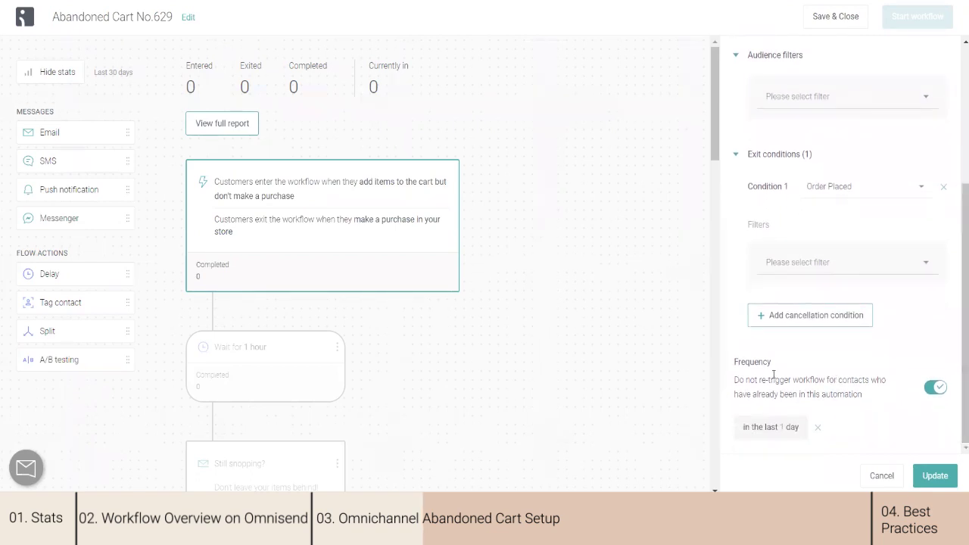
{"action": "left_click_drag", "start_coordinate": [734, 362], "coordinate": [771, 363]}
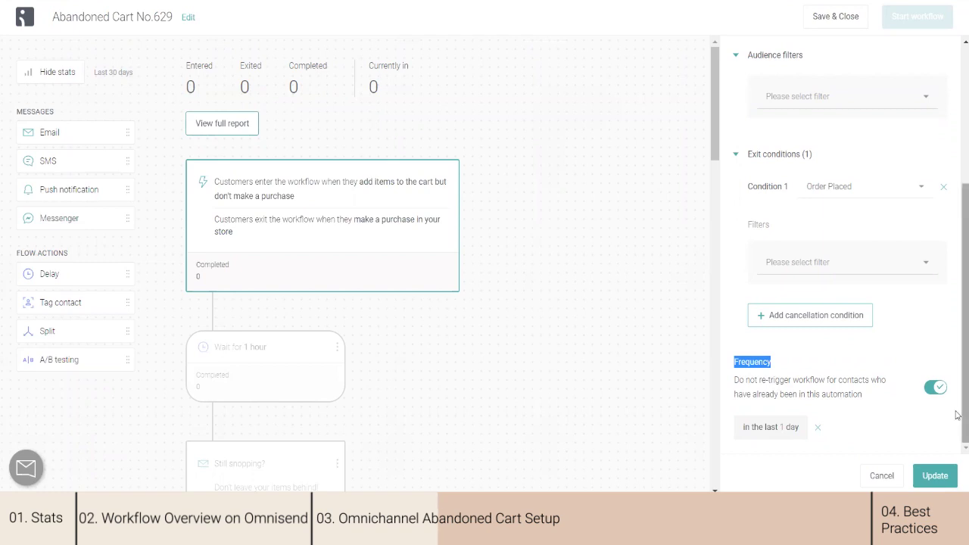
{"action": "scroll", "coordinate": [957, 227], "scroll_direction": "up", "scroll_amount": 3}
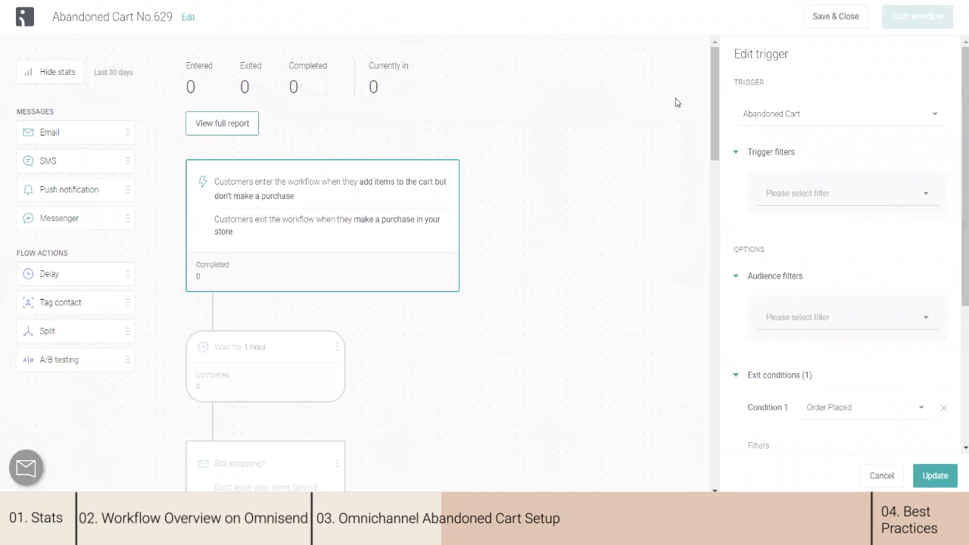
{"action": "left_click_drag", "start_coordinate": [714, 70], "coordinate": [692, 39]}
Step: Inspect the settings of the 1-hour delay below the trigger, leaving them without making changes
{"action": "mouse_move", "coordinate": [92, 161]}
{"action": "left_mouse_down"}
{"action": "mouse_move", "coordinate": [256, 286]}
{"action": "mouse_move", "coordinate": [269, 314]}
{"action": "mouse_move", "coordinate": [125, 163]}
{"action": "mouse_move", "coordinate": [103, 165]}
{"action": "left_mouse_up"}
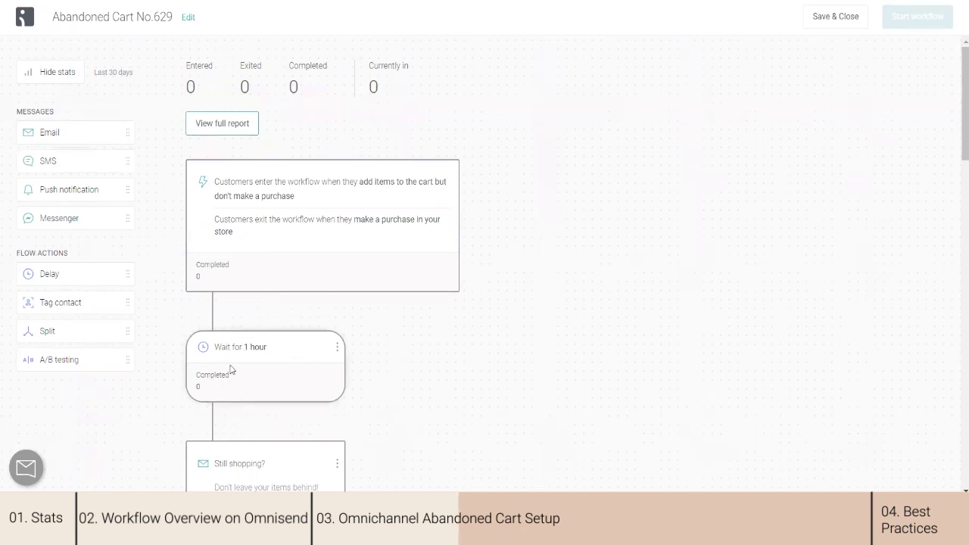
{"action": "scroll", "coordinate": [957, 149], "scroll_direction": "down", "scroll_amount": 1}
{"action": "scroll", "coordinate": [958, 150], "scroll_direction": "down", "scroll_amount": 2}
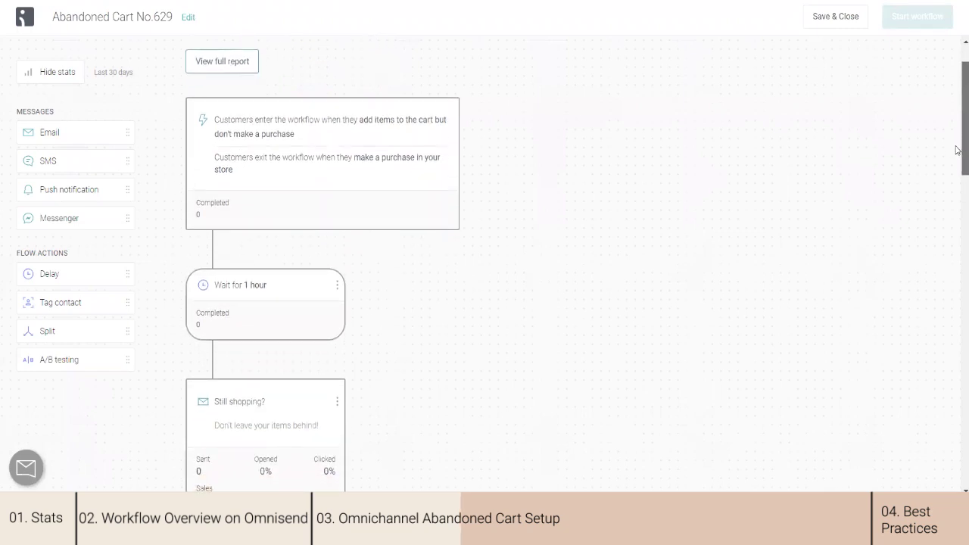
{"action": "scroll", "coordinate": [957, 150], "scroll_direction": "down", "scroll_amount": 1}
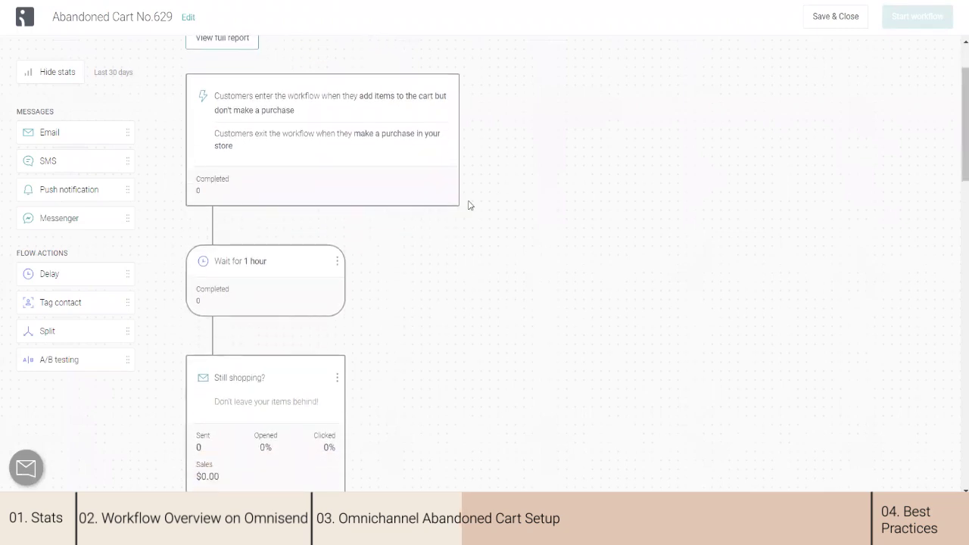
{"action": "left_click", "coordinate": [337, 262]}
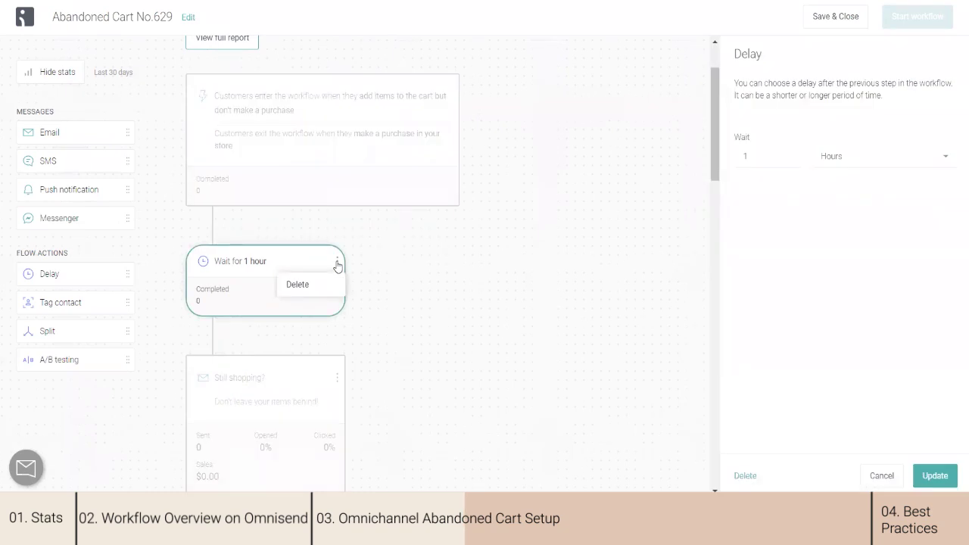
{"action": "left_click", "coordinate": [454, 268]}
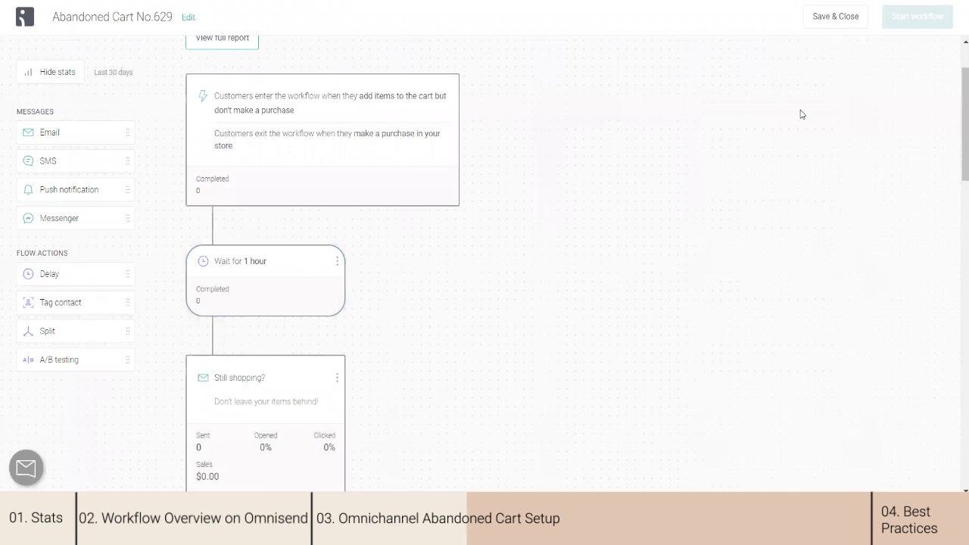
Step: Add a Tag contact action after the "Hurry! Your cart is about to expire!" email, just before the exit
{"action": "left_click_drag", "start_coordinate": [956, 144], "coordinate": [956, 477]}
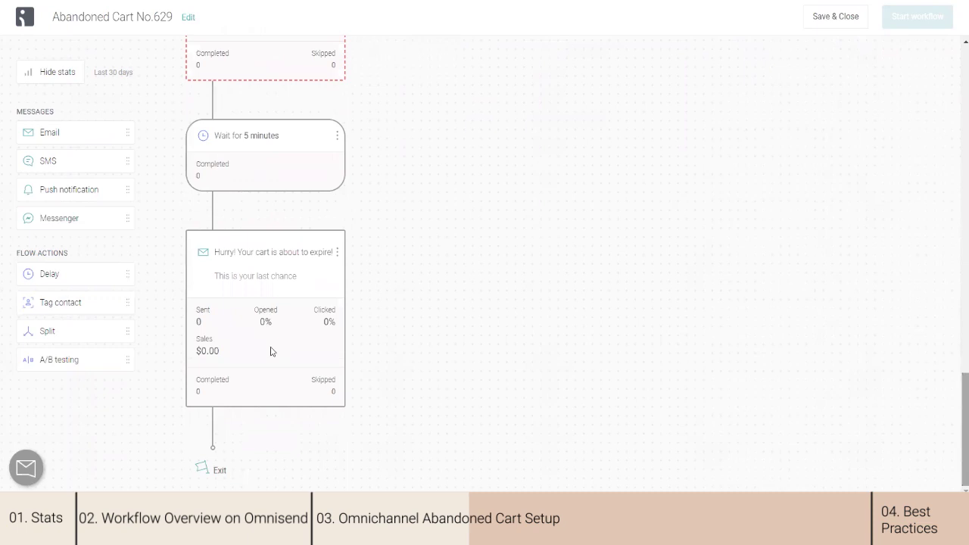
{"action": "left_click_drag", "start_coordinate": [89, 300], "coordinate": [272, 400]}
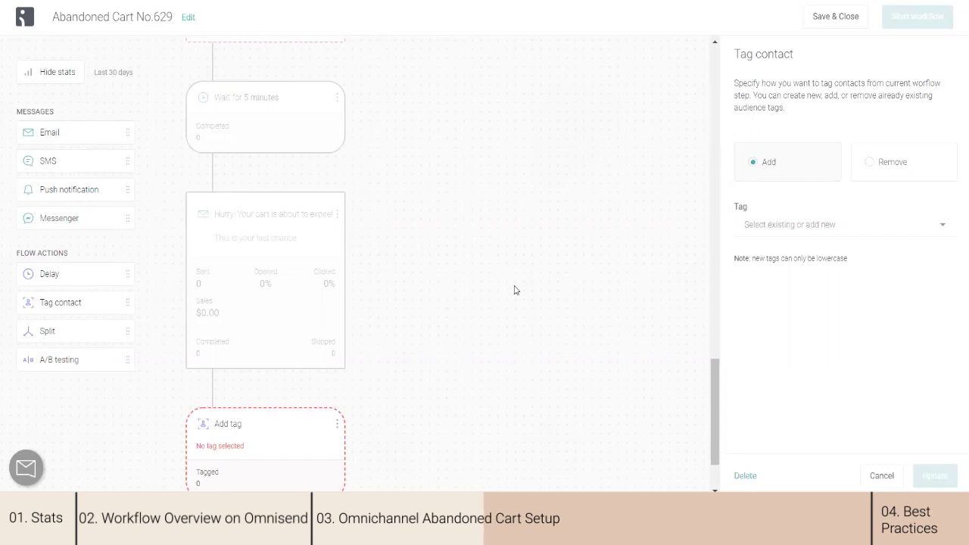
{"action": "left_click_drag", "start_coordinate": [716, 385], "coordinate": [720, 416]}
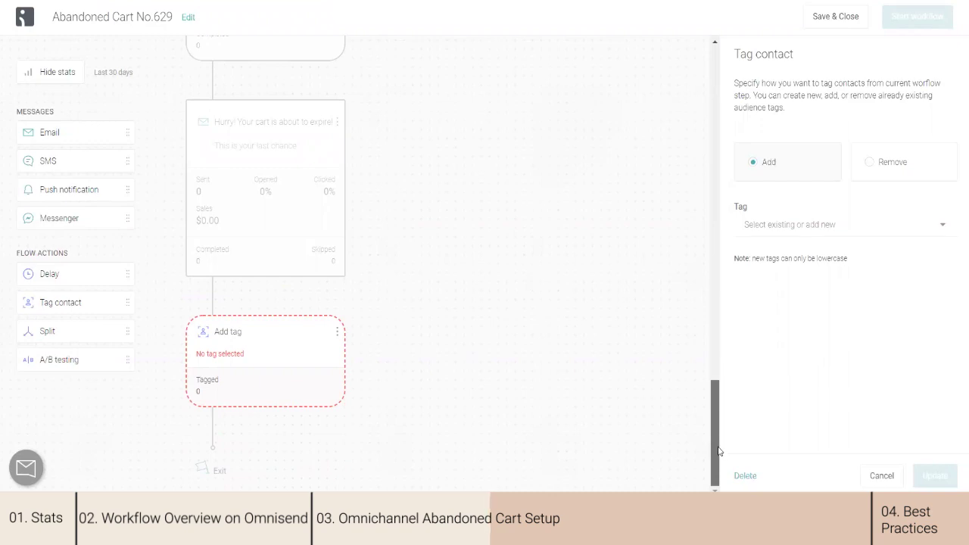
Step: Create the new tag "abandoned products no purchase" for the tag action and update the action
{"action": "left_click", "coordinate": [855, 225]}
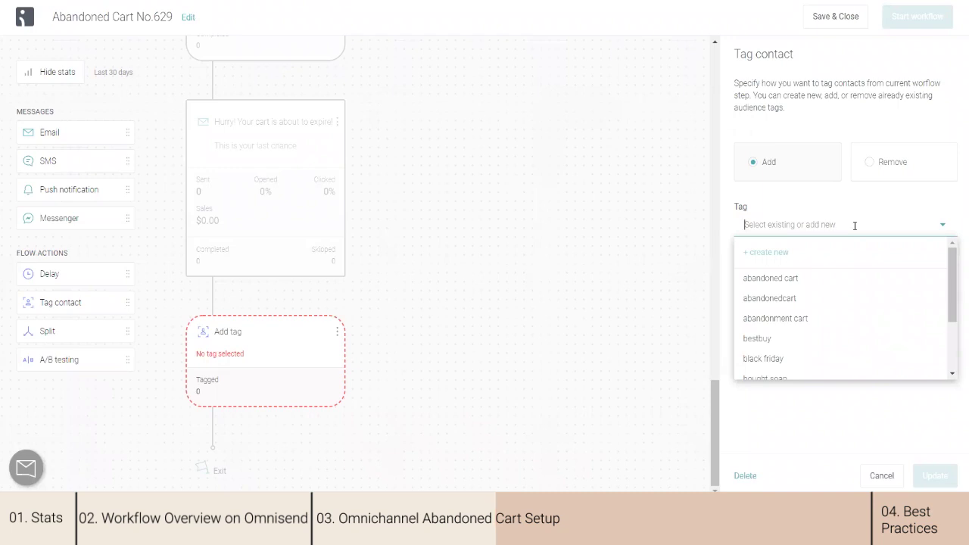
{"action": "type", "text": "ab"}
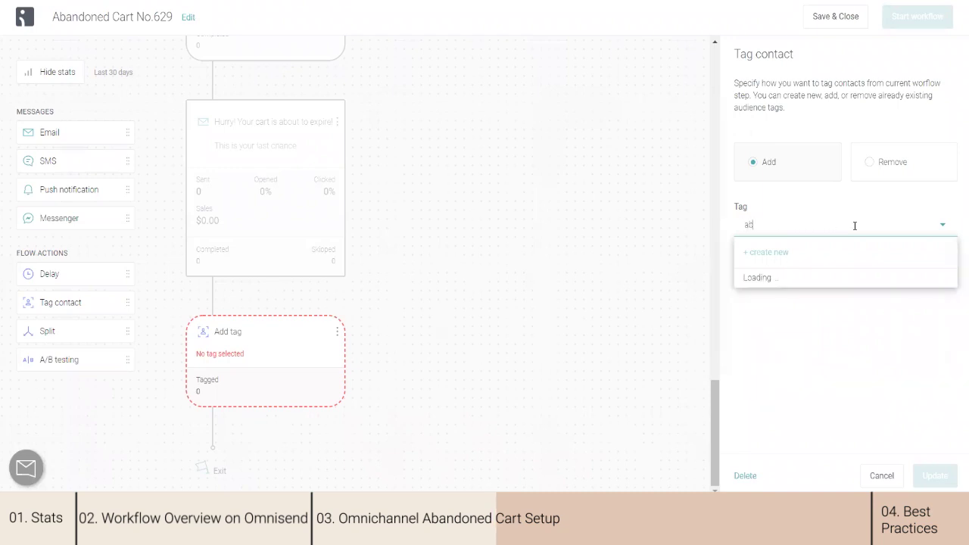
{"action": "type", "text": "andoned products no purcha"}
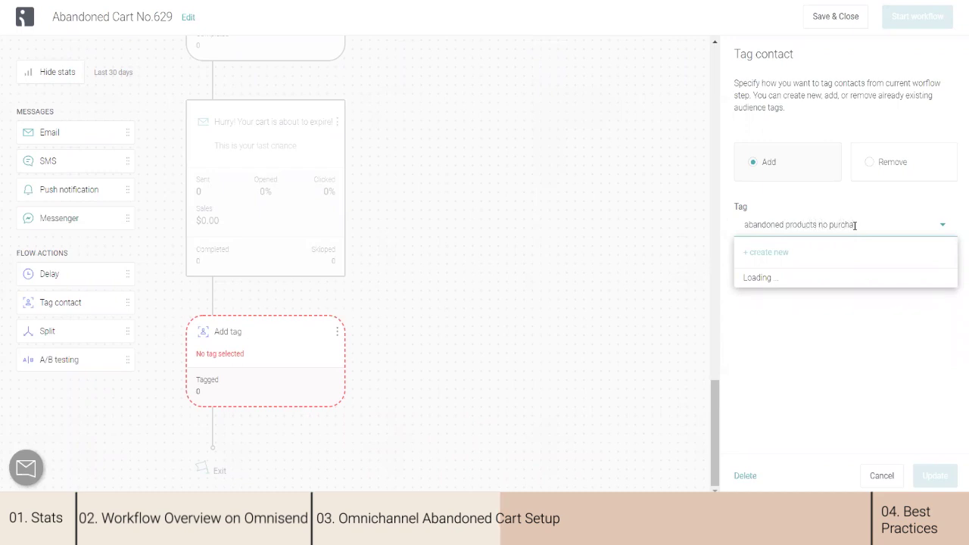
{"action": "type", "text": "se"}
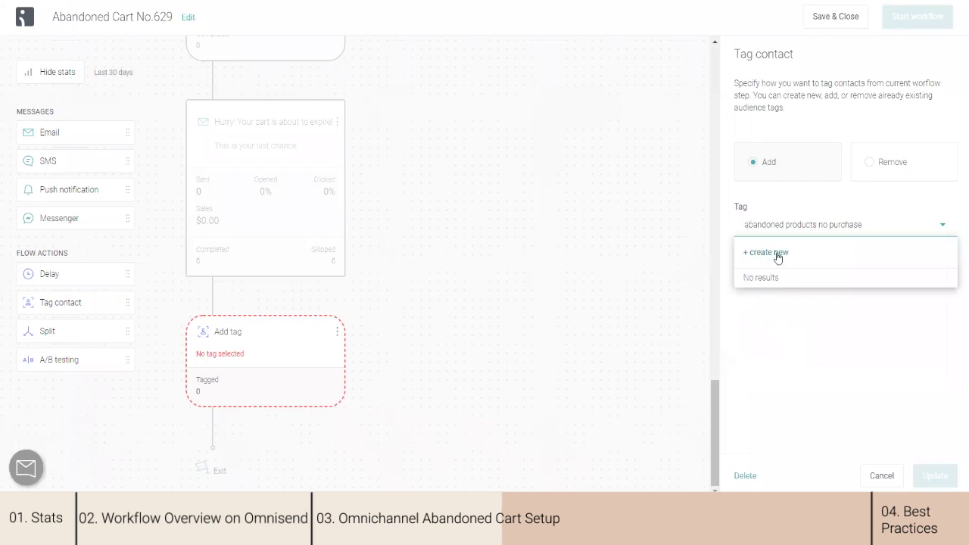
{"action": "left_click", "coordinate": [778, 257]}
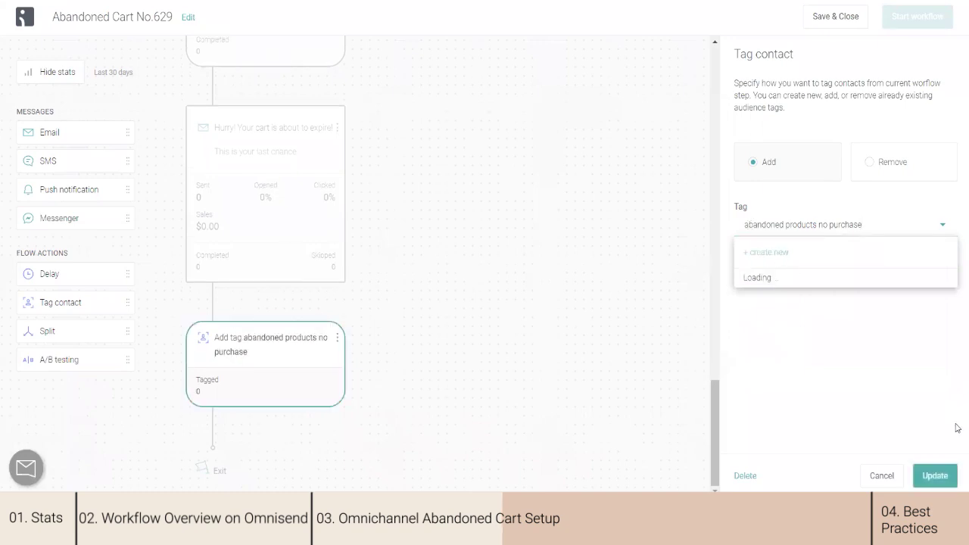
{"action": "left_click", "coordinate": [935, 475]}
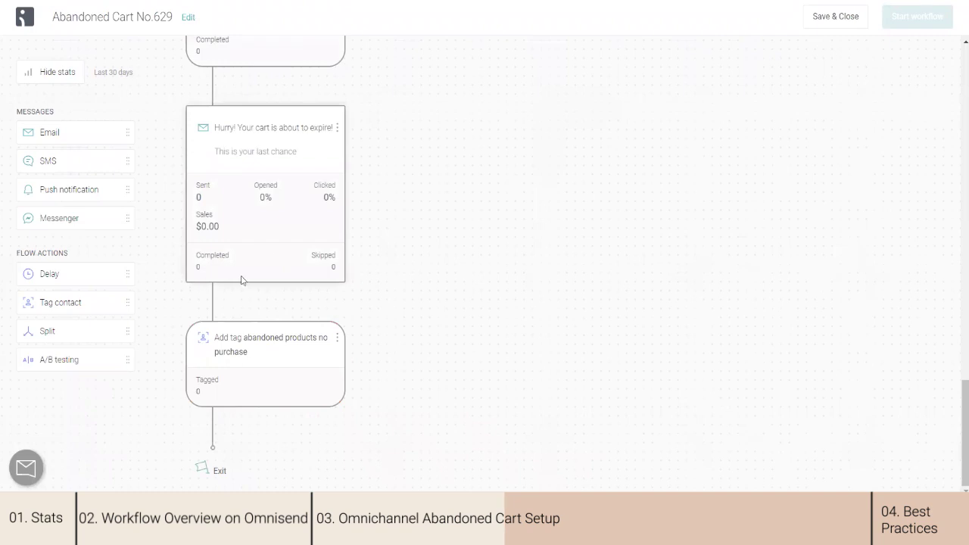
Step: Insert a split between the trigger and the 1-hour delay, with an Event rule based on Cart sum
{"action": "left_click_drag", "start_coordinate": [957, 434], "coordinate": [958, 69]}
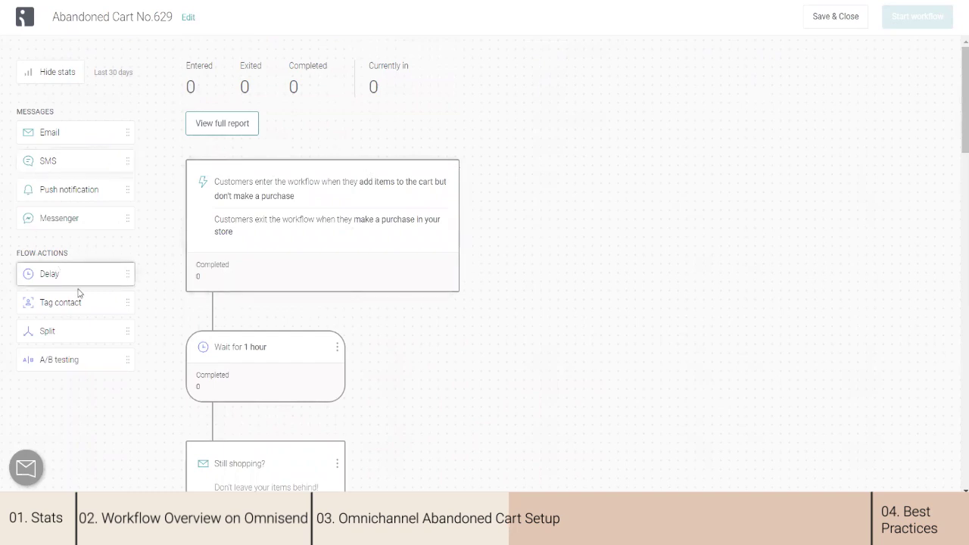
{"action": "left_click_drag", "start_coordinate": [65, 331], "coordinate": [250, 187]}
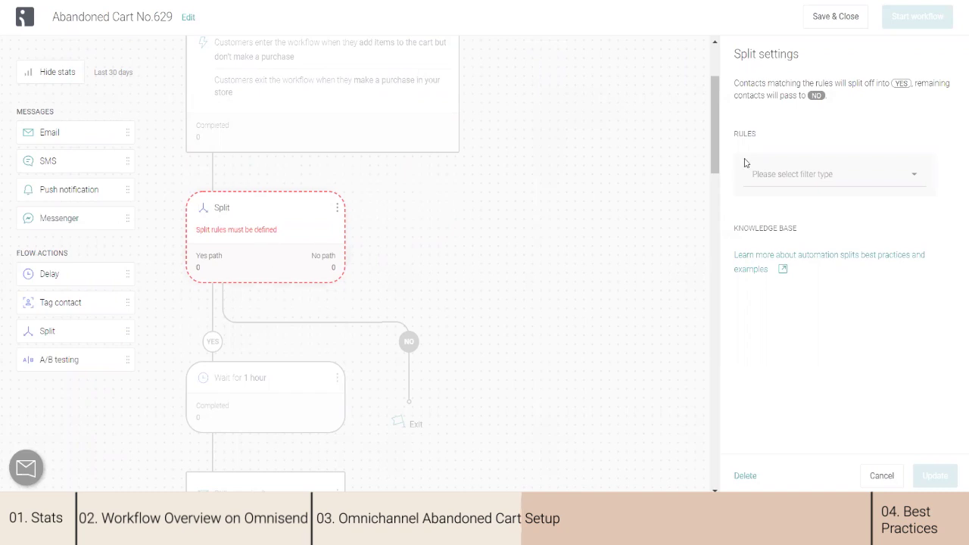
{"action": "left_click", "coordinate": [785, 178]}
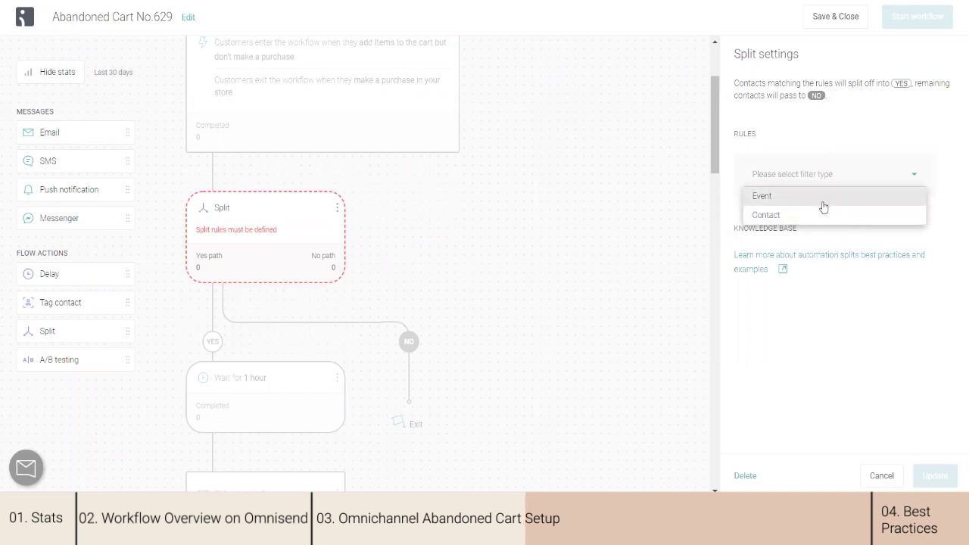
{"action": "left_click", "coordinate": [823, 199]}
{"action": "left_click", "coordinate": [827, 221]}
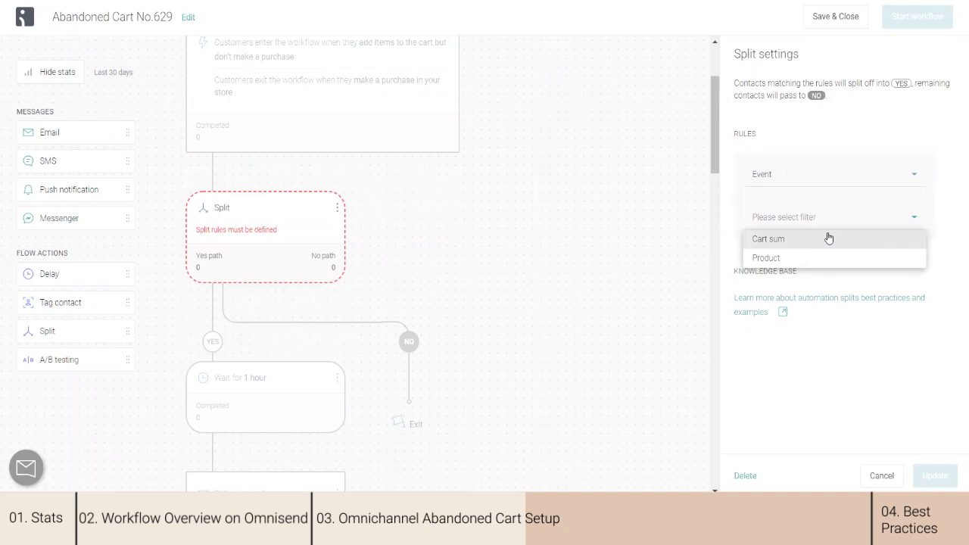
{"action": "left_click", "coordinate": [830, 238]}
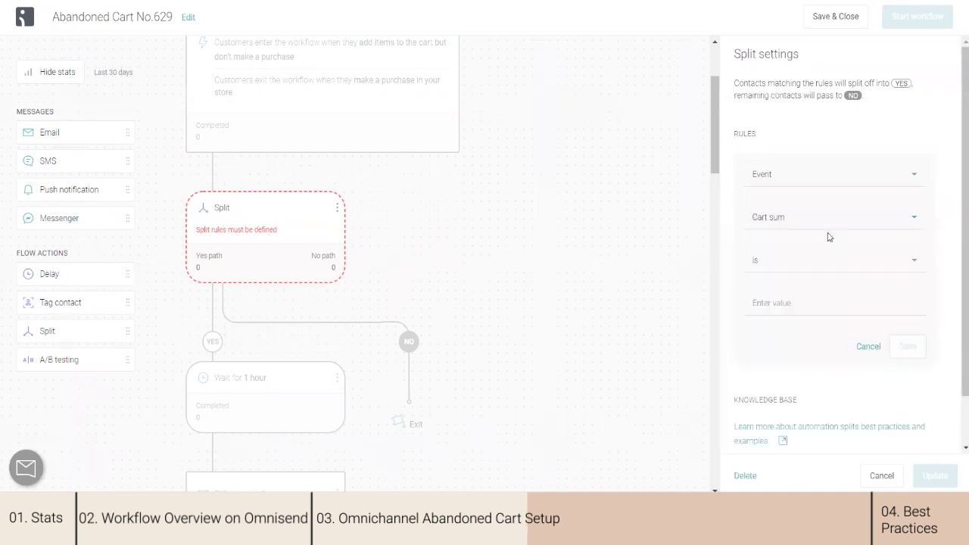
Step: Complete the split rule as Cart sum greater than 100 and save the rule
{"action": "left_click", "coordinate": [797, 270]}
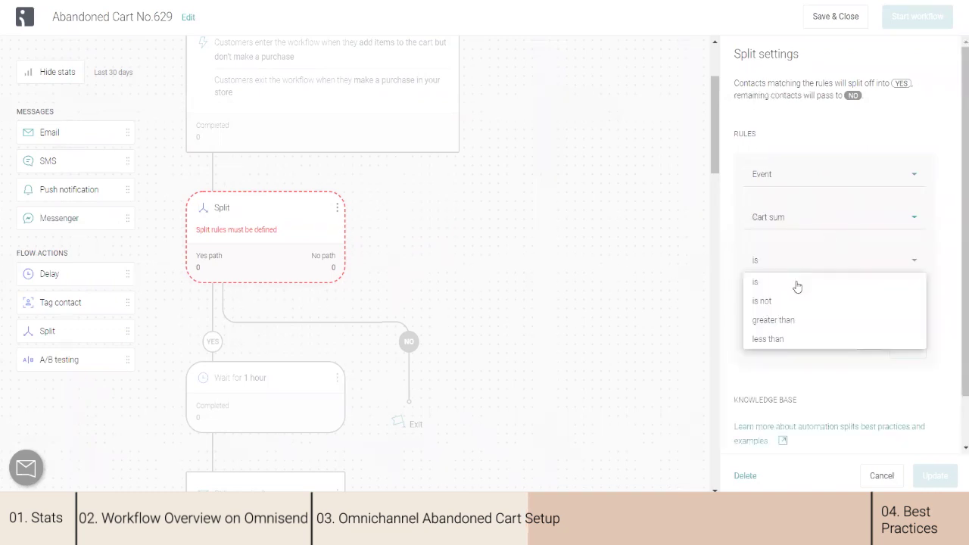
{"action": "left_click", "coordinate": [795, 321]}
{"action": "left_click", "coordinate": [769, 302]}
{"action": "type", "text": "100"}
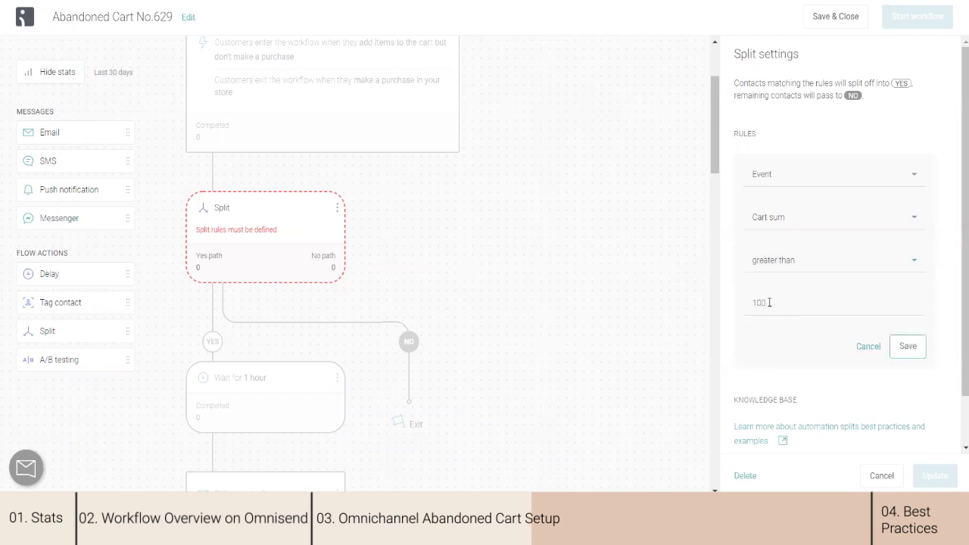
{"action": "left_click", "coordinate": [909, 347]}
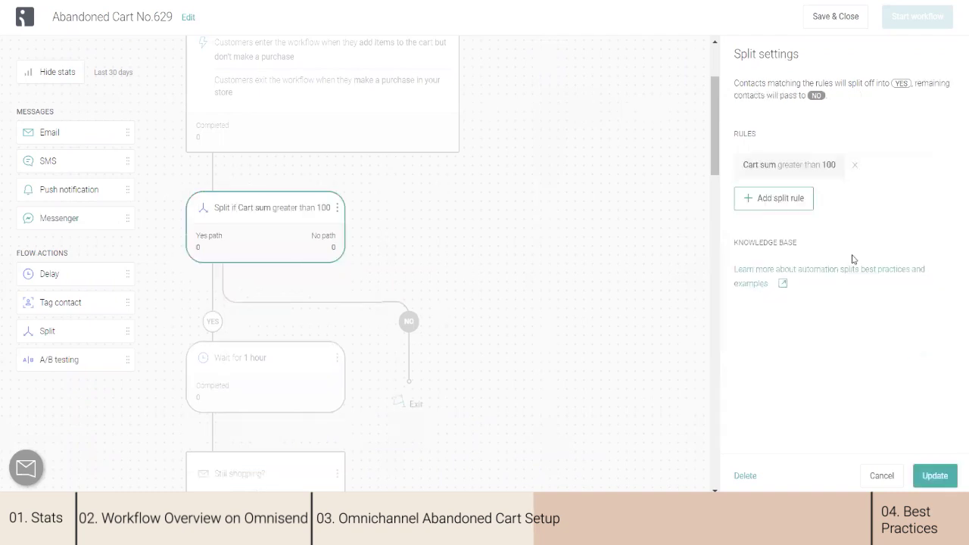
{"action": "left_click_drag", "start_coordinate": [711, 112], "coordinate": [711, 121]}
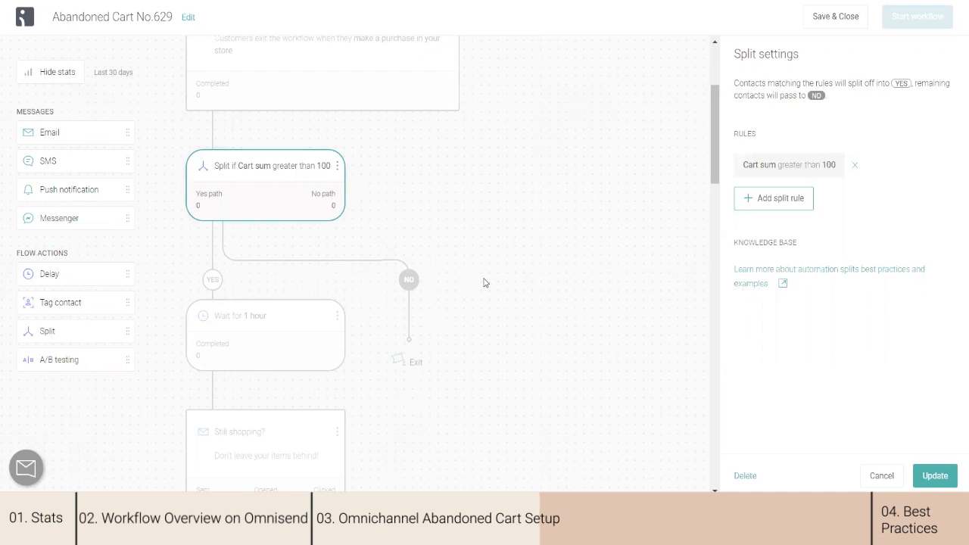
{"action": "mouse_move", "coordinate": [717, 126]}
{"action": "left_mouse_down"}
{"action": "mouse_move", "coordinate": [719, 154]}
{"action": "mouse_move", "coordinate": [721, 112]}
{"action": "left_mouse_up"}
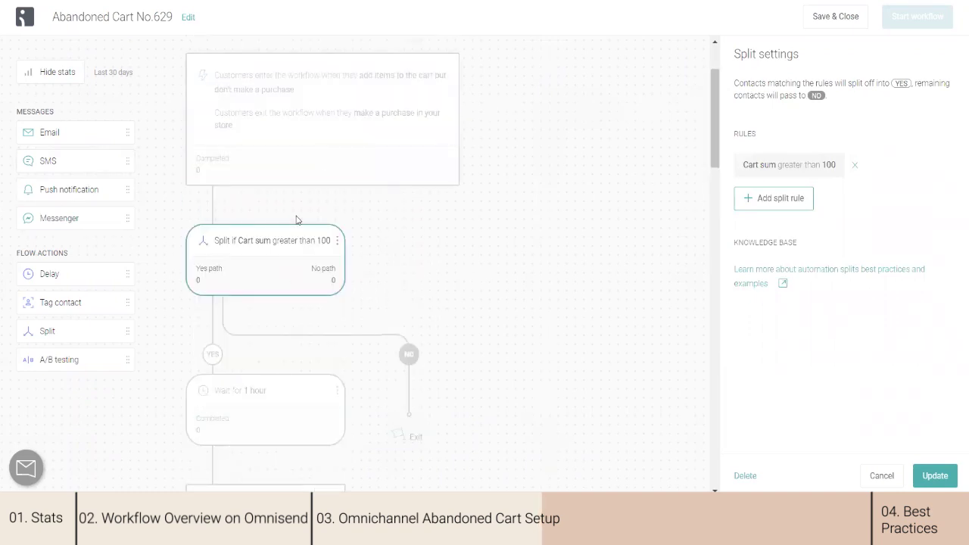
{"action": "left_click_drag", "start_coordinate": [713, 89], "coordinate": [590, 135]}
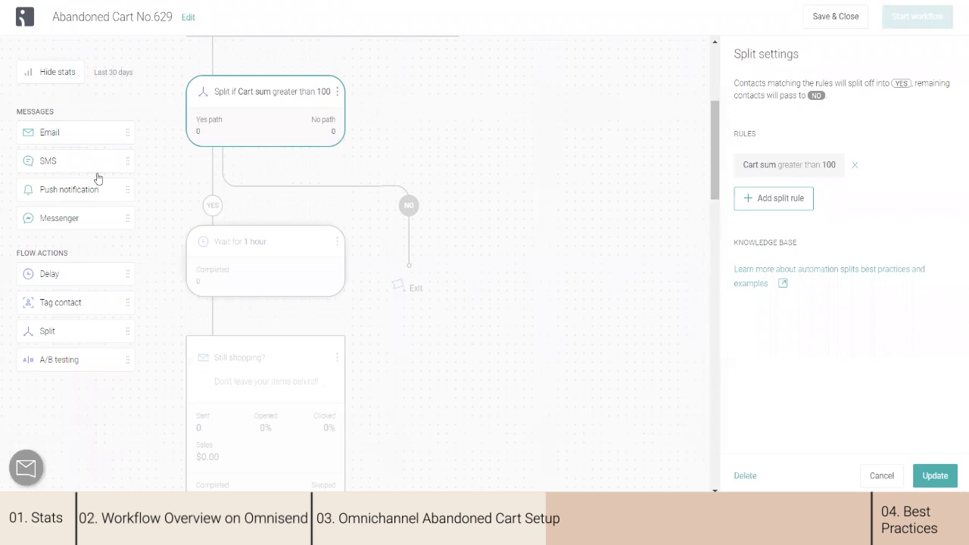
{"action": "left_click_drag", "start_coordinate": [51, 135], "coordinate": [426, 206]}
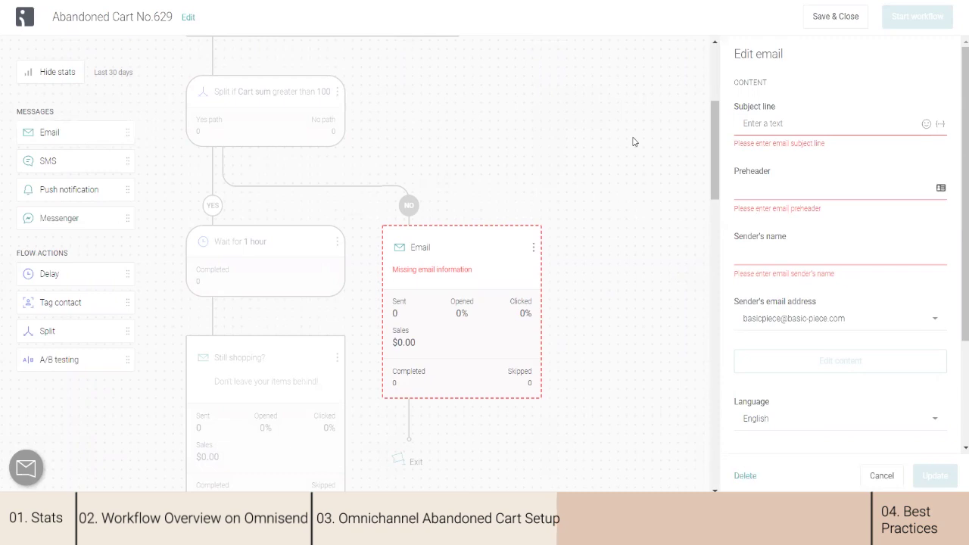
{"action": "left_click_drag", "start_coordinate": [723, 138], "coordinate": [645, 149]}
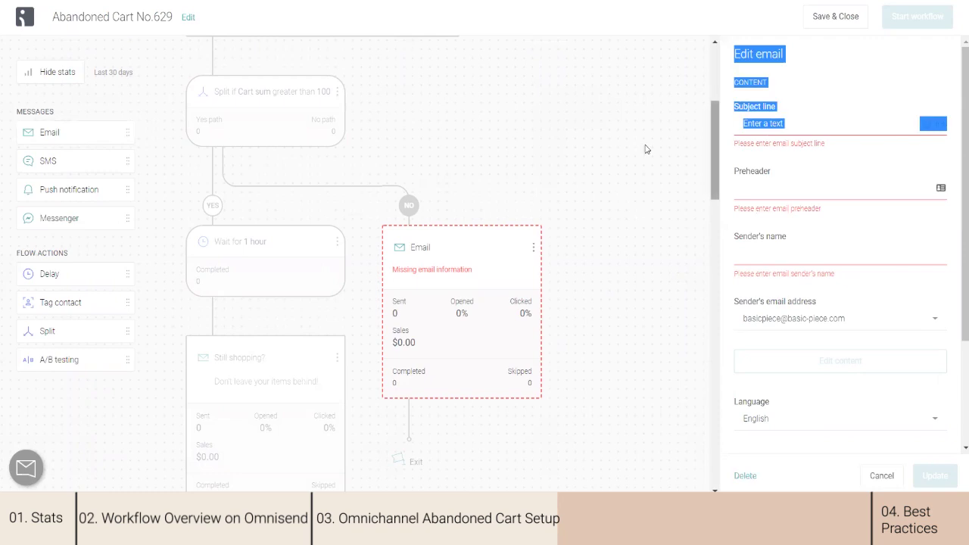
{"action": "left_click", "coordinate": [534, 250]}
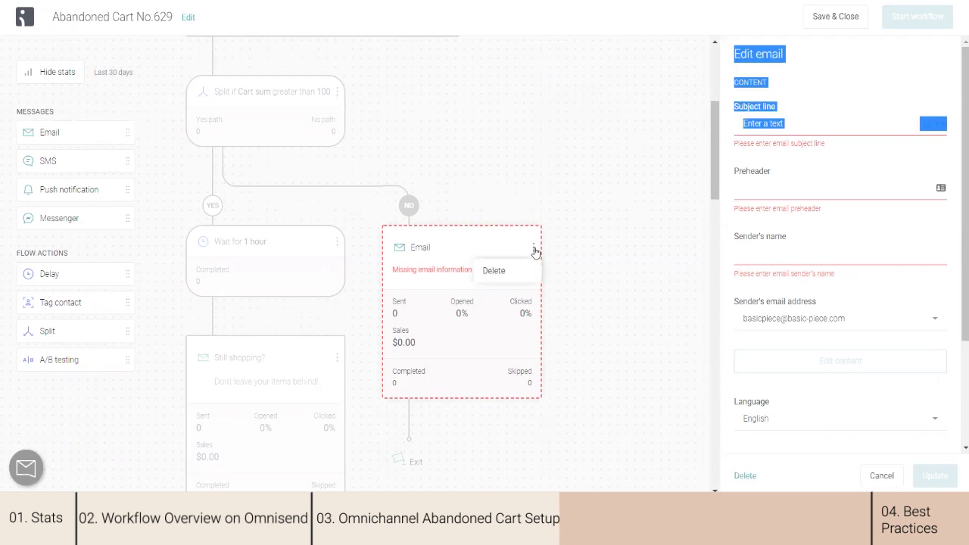
{"action": "left_click", "coordinate": [489, 273]}
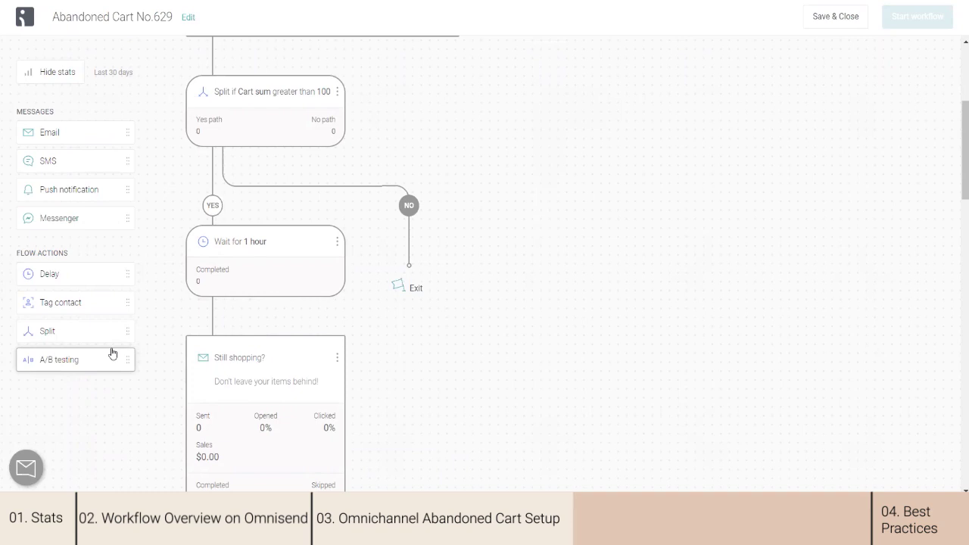
Step: Insert an A/B testing step between the "Still shopping?" email and the 11-hour delay
{"action": "left_click_drag", "start_coordinate": [91, 362], "coordinate": [282, 441]}
{"action": "scroll", "coordinate": [712, 186], "scroll_direction": "down", "scroll_amount": 3}
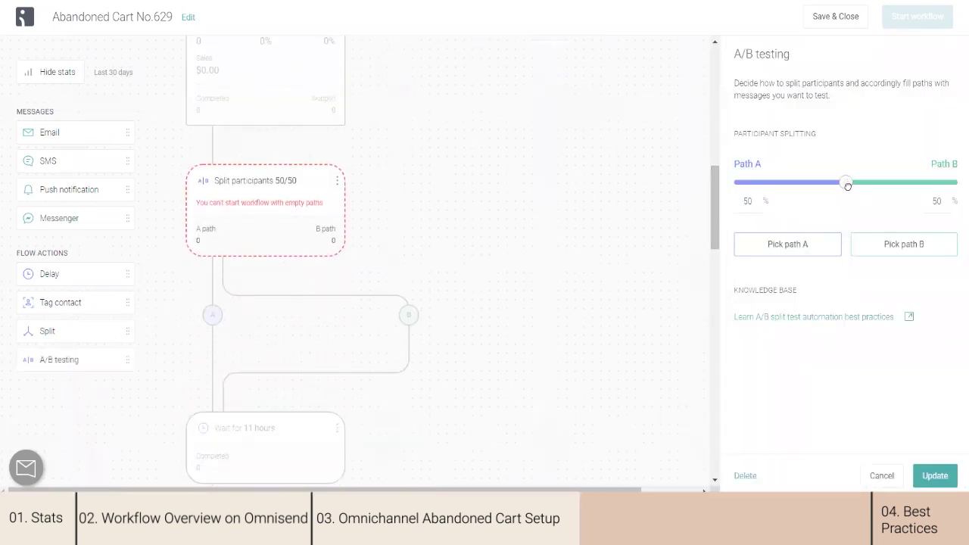
{"action": "mouse_move", "coordinate": [847, 185]}
{"action": "left_mouse_down"}
{"action": "mouse_move", "coordinate": [807, 189]}
{"action": "mouse_move", "coordinate": [845, 190]}
{"action": "left_mouse_up"}
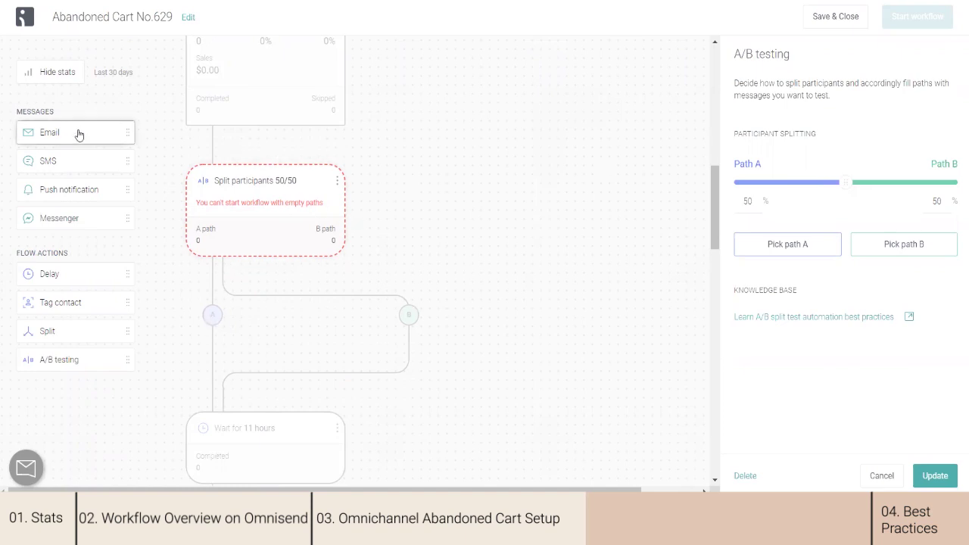
Step: Add an email message to path A and an SMS message to path B of the A/B test
{"action": "left_click_drag", "start_coordinate": [75, 132], "coordinate": [246, 332]}
{"action": "left_click_drag", "start_coordinate": [47, 160], "coordinate": [435, 312]}
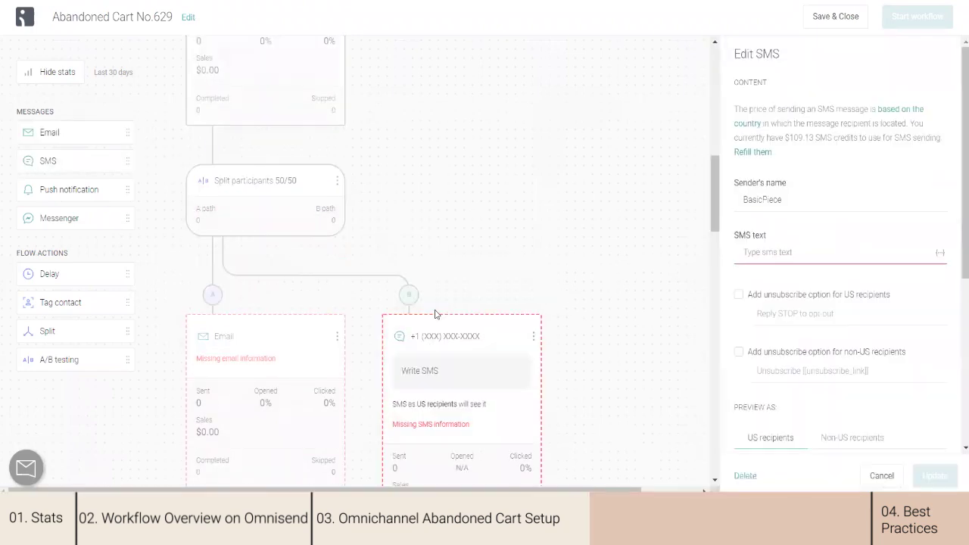
{"action": "left_click_drag", "start_coordinate": [712, 175], "coordinate": [717, 206]}
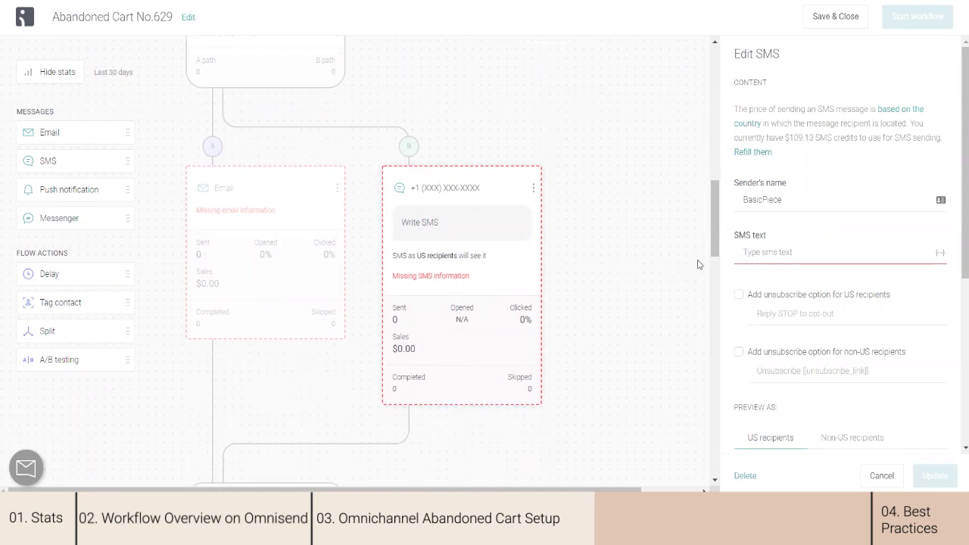
{"action": "left_click_drag", "start_coordinate": [712, 227], "coordinate": [715, 240]}
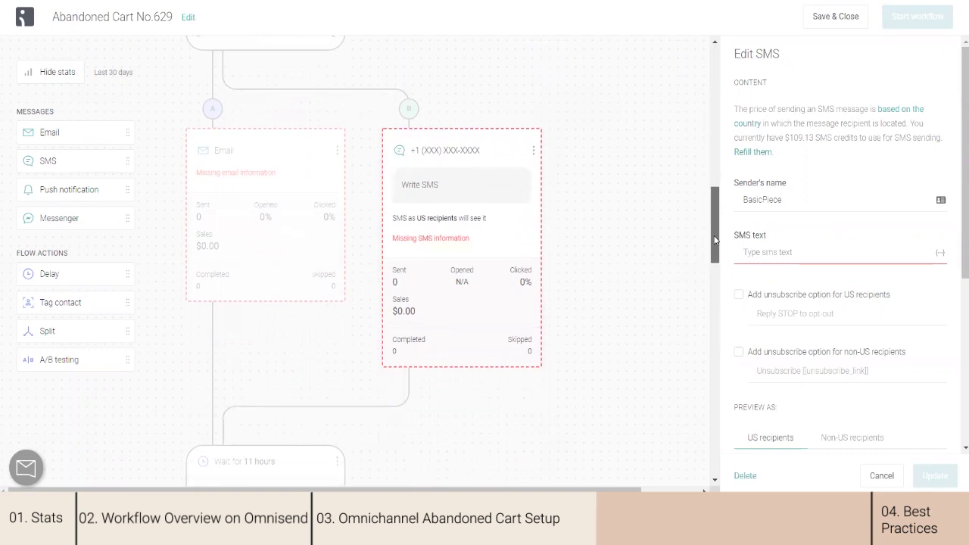
{"action": "scroll", "coordinate": [957, 384], "scroll_direction": "down", "scroll_amount": 4}
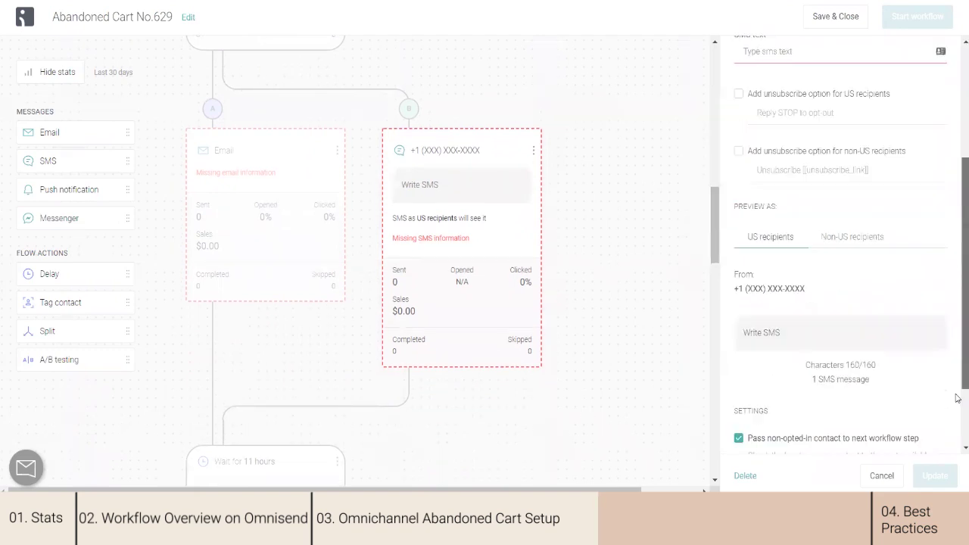
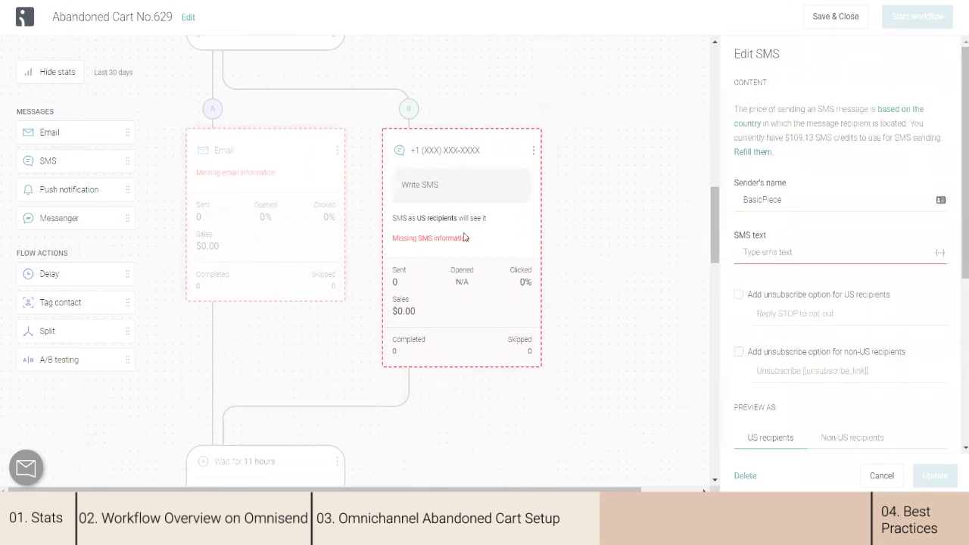
Step: Give the path A email the subject line "Missed something?" and the preheader "Go grab while it's there"
{"action": "left_click", "coordinate": [261, 241]}
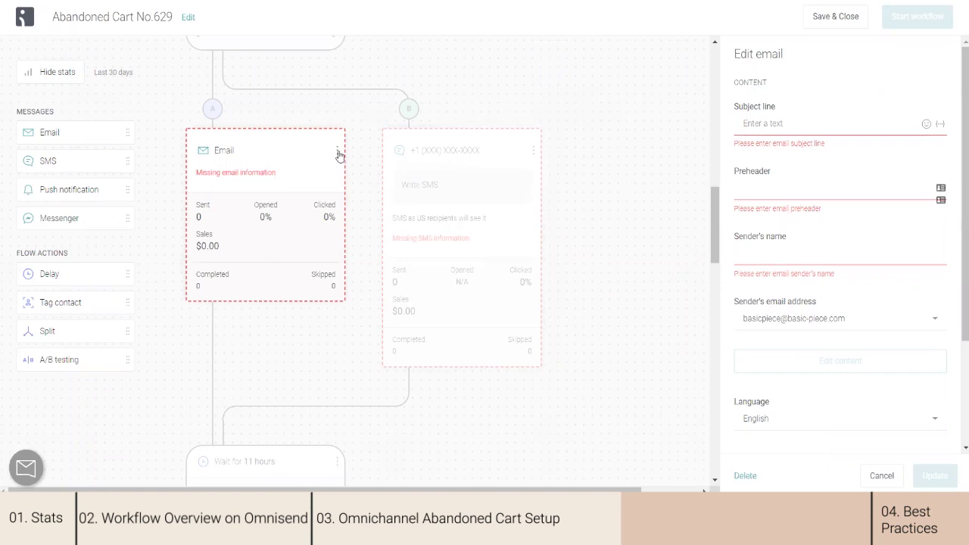
{"action": "left_click", "coordinate": [778, 123]}
{"action": "left_click_drag", "start_coordinate": [715, 193], "coordinate": [712, 154]}
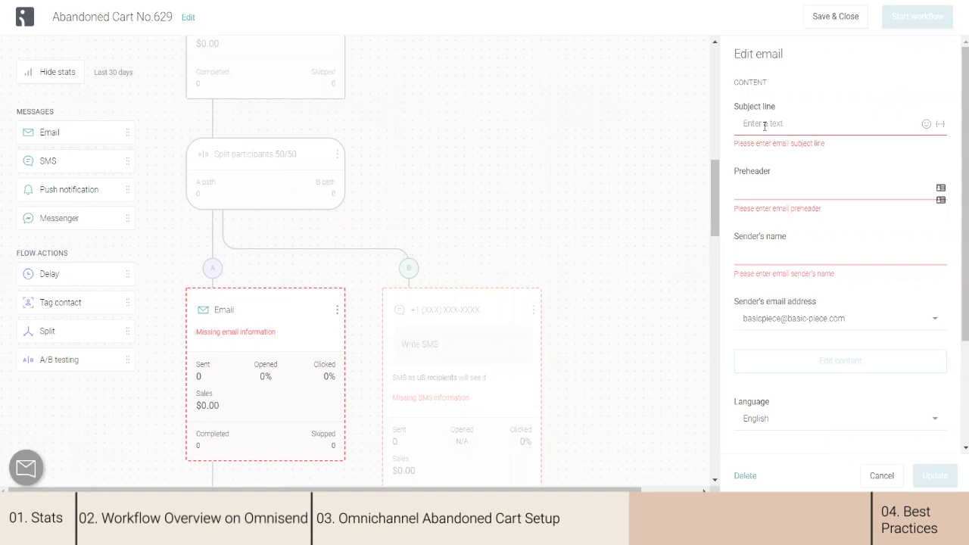
{"action": "type", "text": "Missed"}
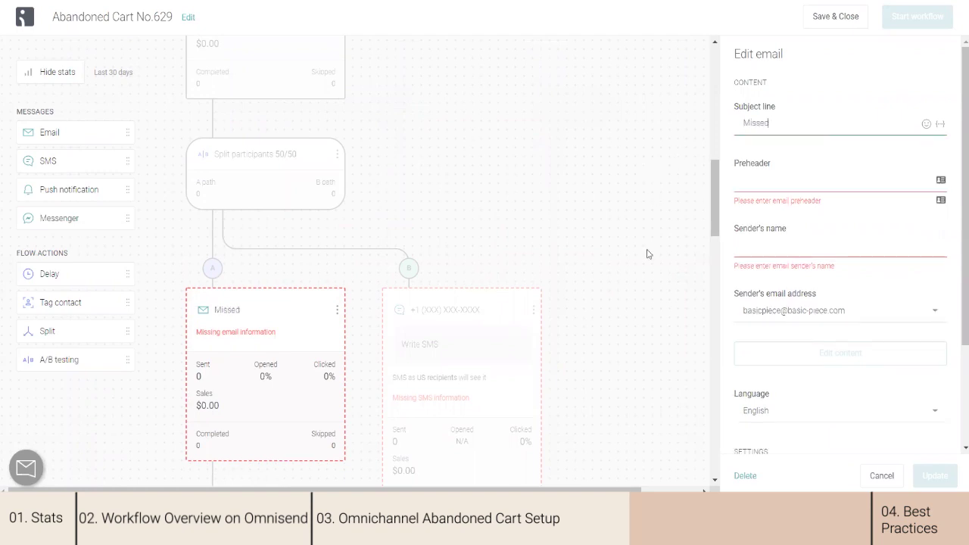
{"action": "type", "text": " something?"}
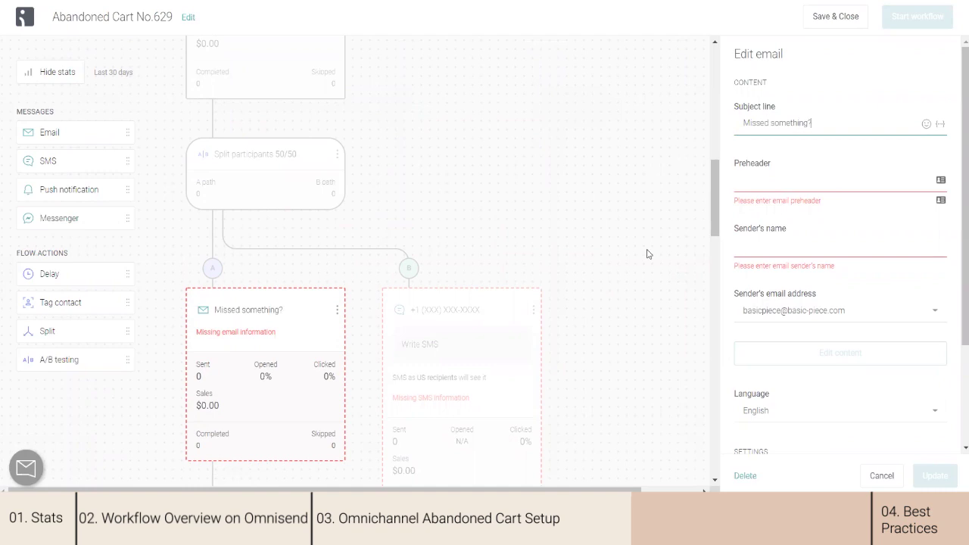
{"action": "left_click", "coordinate": [883, 178]}
{"action": "type", "text": "Go g"}
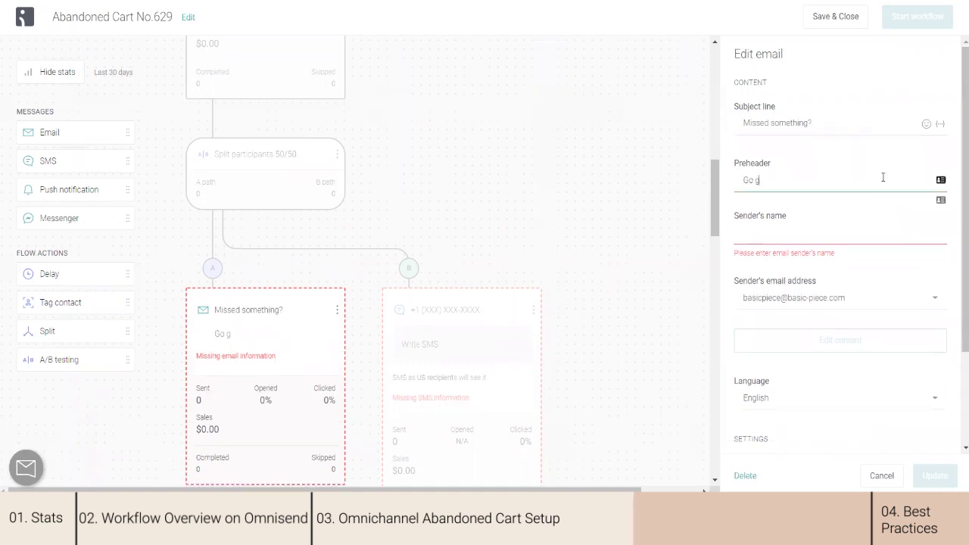
{"action": "type", "text": "rab while it's there"}
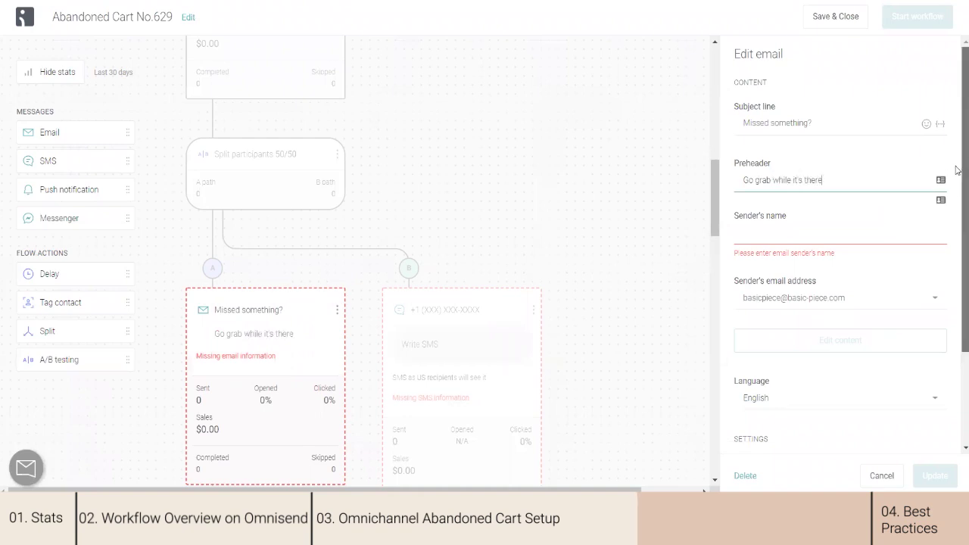
Step: Set the sender's name of the path A email to "Basic Piece"
{"action": "scroll", "coordinate": [956, 173], "scroll_direction": "down", "scroll_amount": 1}
{"action": "scroll", "coordinate": [956, 173], "scroll_direction": "down", "scroll_amount": 2}
{"action": "left_click", "coordinate": [752, 172]}
{"action": "type", "text": "Bas"}
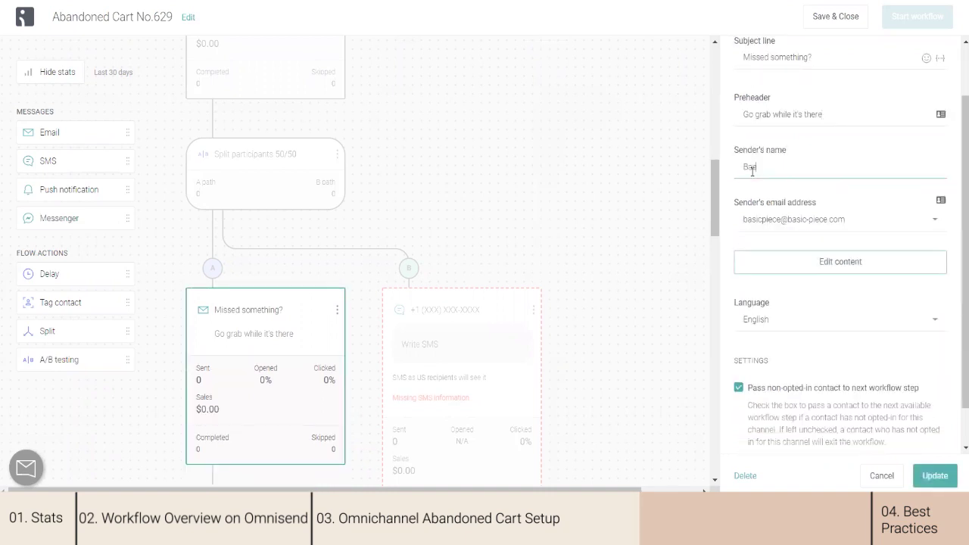
{"action": "type", "text": "ic Piec"}
{"action": "left_click_drag", "start_coordinate": [712, 199], "coordinate": [715, 225]}
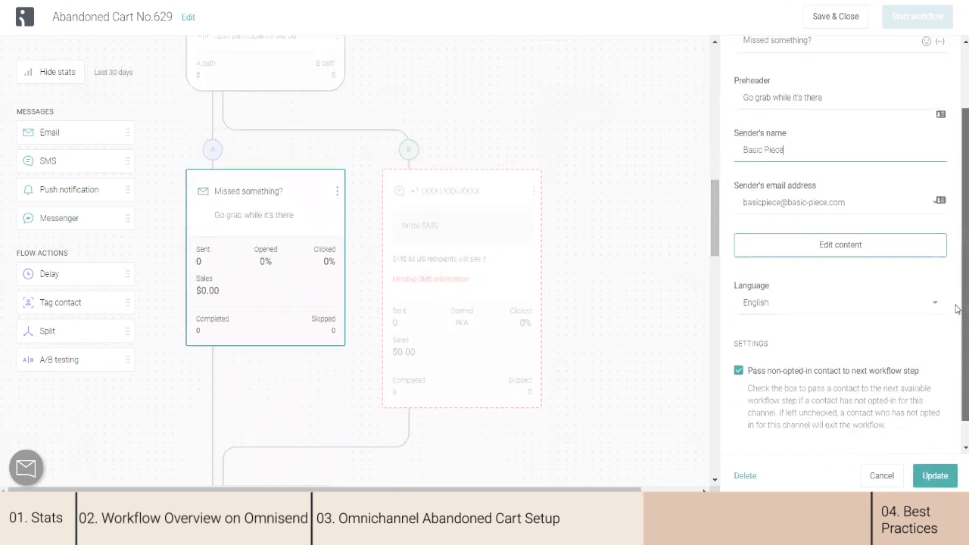
{"action": "scroll", "coordinate": [957, 303], "scroll_direction": "down", "scroll_amount": 2}
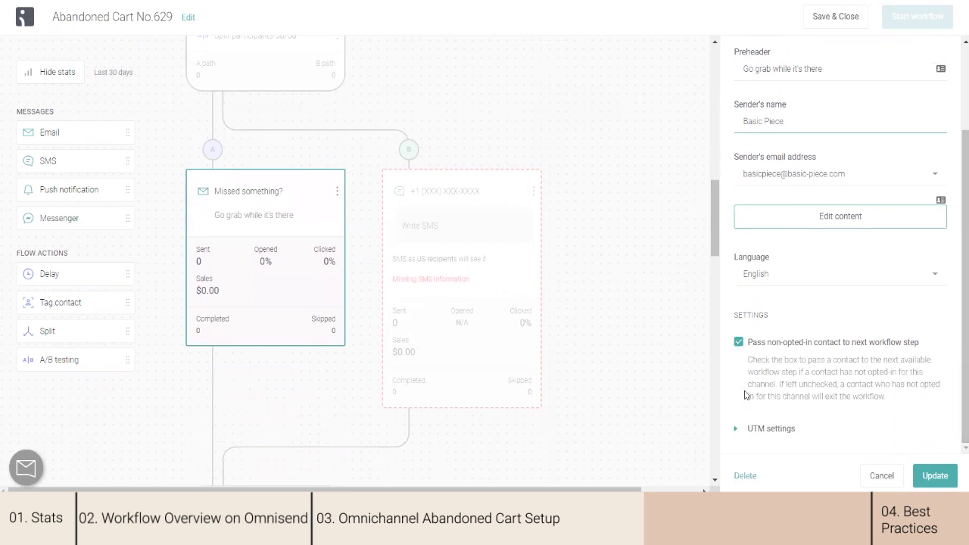
{"action": "left_click", "coordinate": [796, 331]}
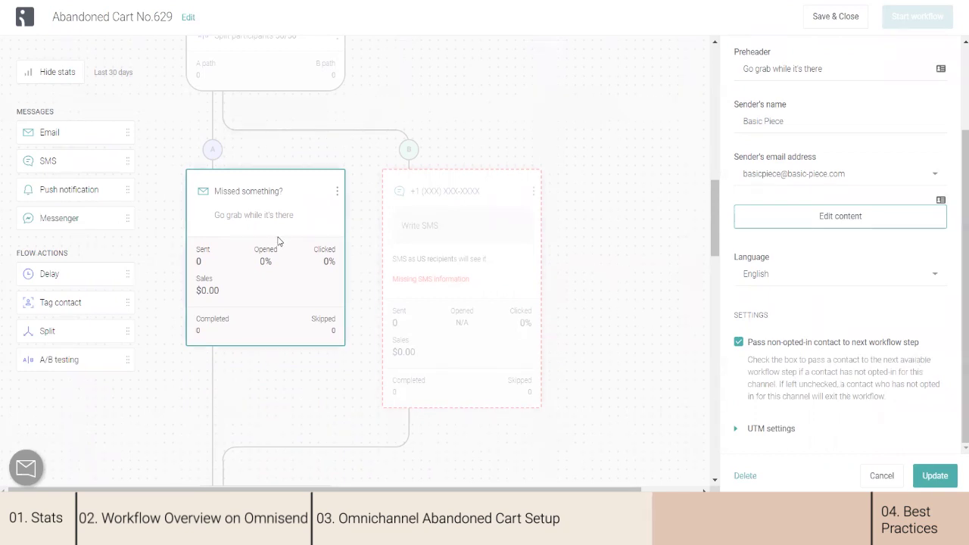
Step: Open the content of the "Missed something?" email for editing
{"action": "left_click_drag", "start_coordinate": [712, 246], "coordinate": [712, 235]}
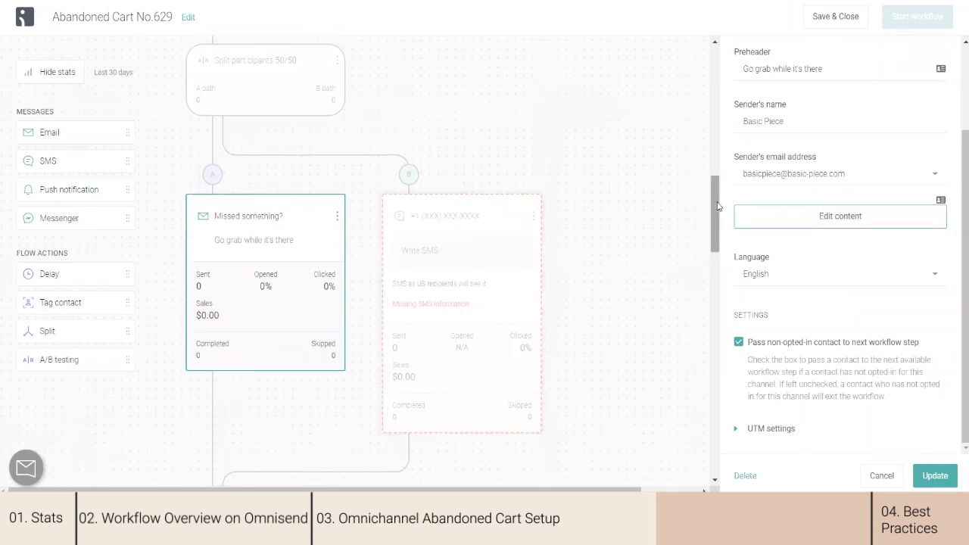
{"action": "scroll", "coordinate": [717, 209], "scroll_direction": "down", "scroll_amount": 1}
{"action": "left_click_drag", "start_coordinate": [718, 209], "coordinate": [720, 274]}
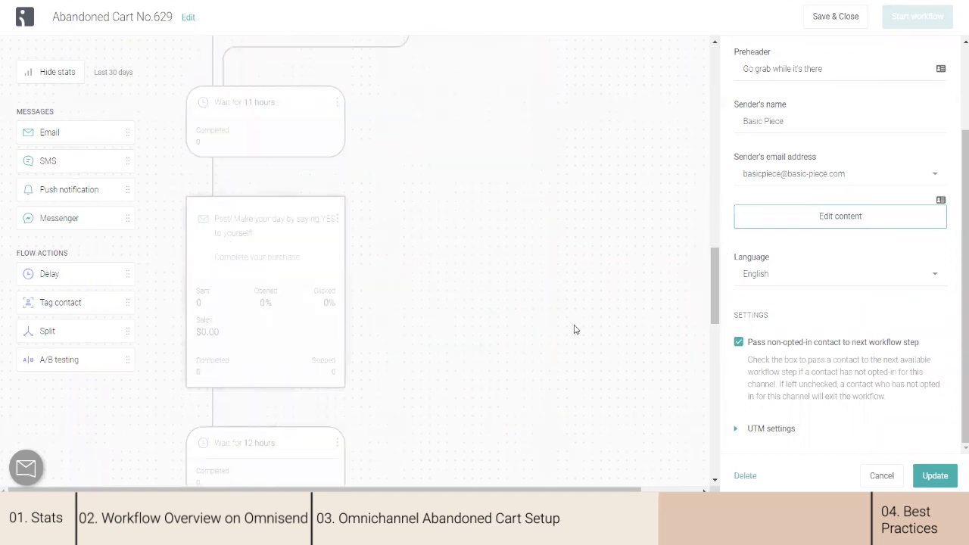
{"action": "left_click_drag", "start_coordinate": [712, 298], "coordinate": [723, 227]}
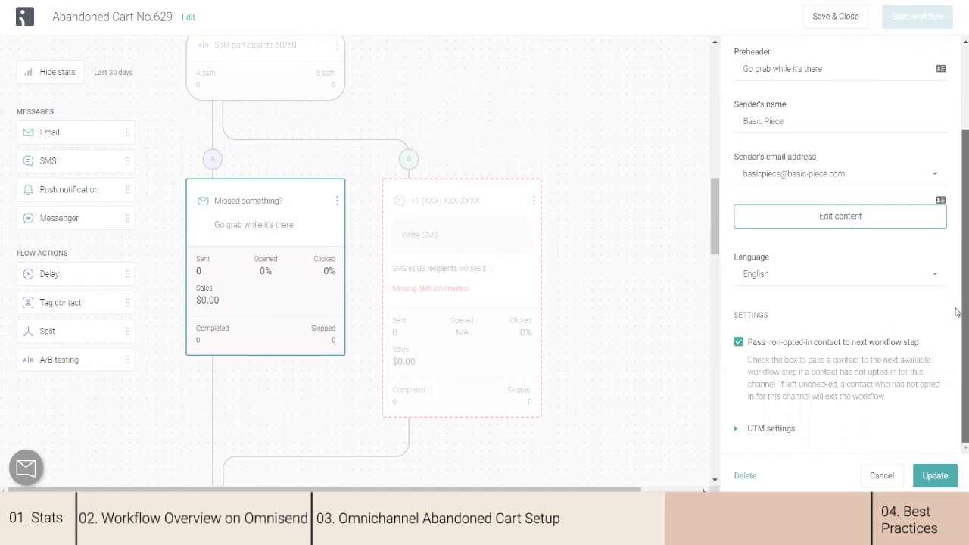
{"action": "left_click", "coordinate": [832, 231]}
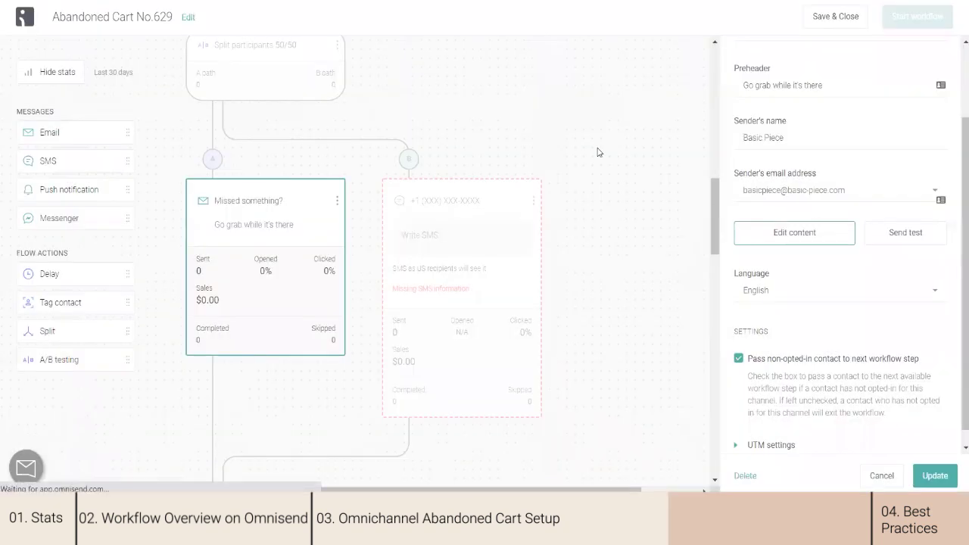
{"action": "left_click", "coordinate": [598, 147]}
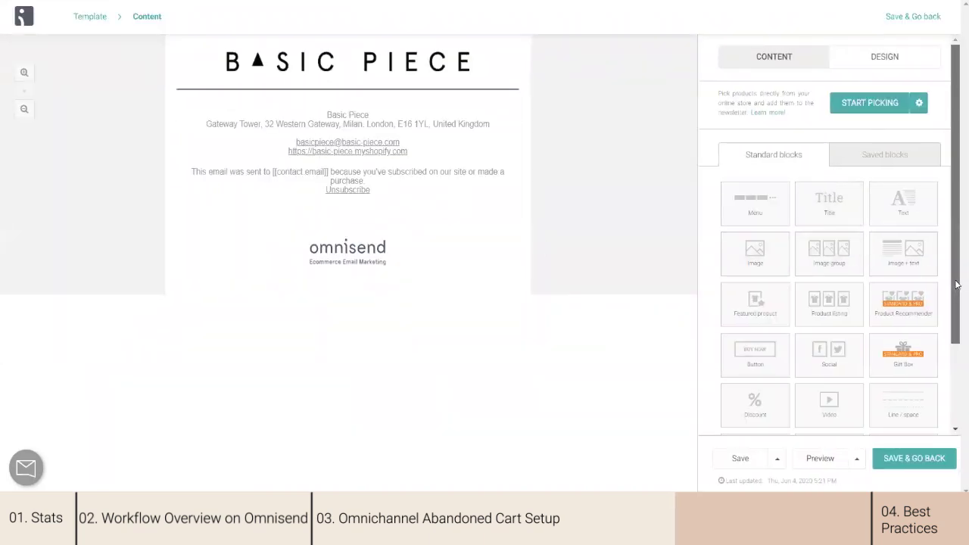
Step: Add an Abandoned products block to the email, below the footer text with the unsubscribe link
{"action": "left_click_drag", "start_coordinate": [957, 285], "coordinate": [957, 446]}
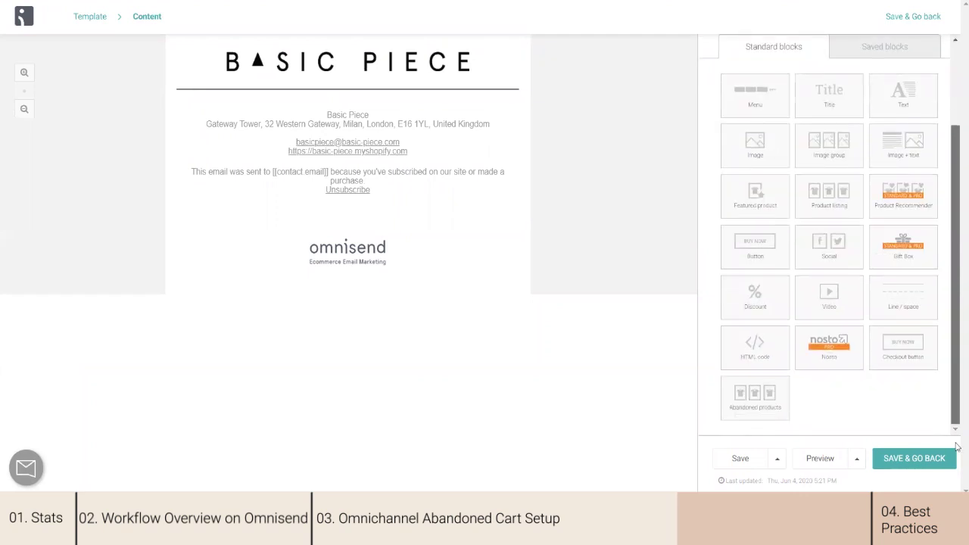
{"action": "scroll", "coordinate": [957, 306], "scroll_direction": "up", "scroll_amount": 3}
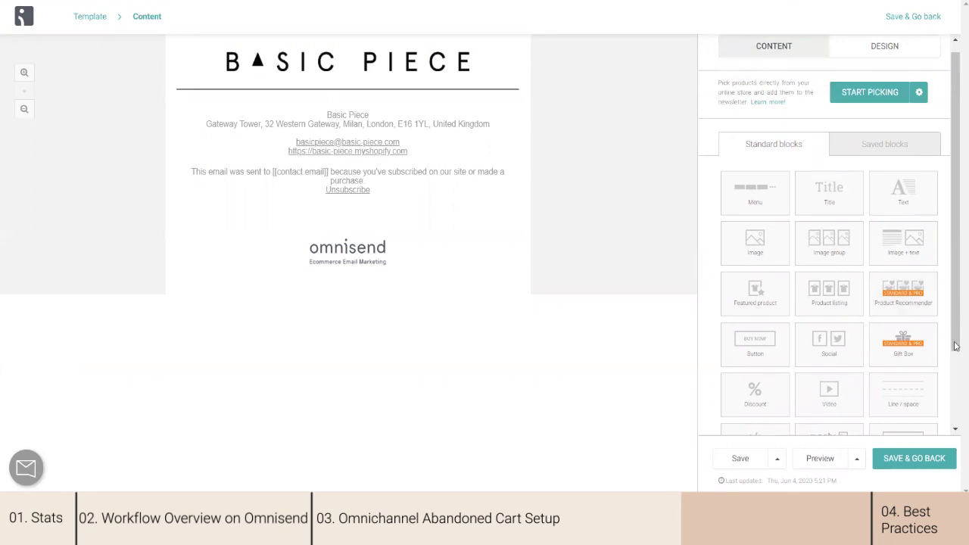
{"action": "scroll", "coordinate": [955, 405], "scroll_direction": "down", "scroll_amount": 2}
{"action": "left_click_drag", "start_coordinate": [775, 393], "coordinate": [396, 224]}
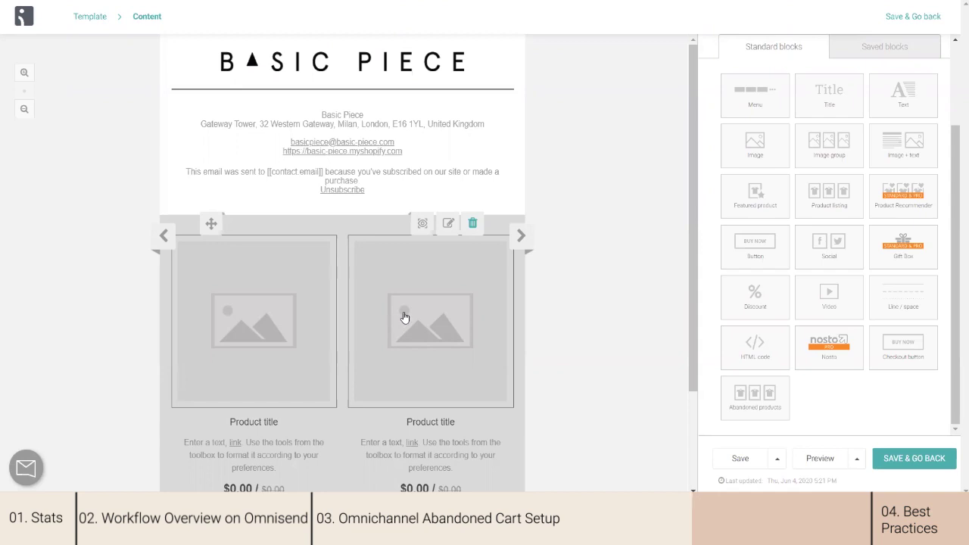
Step: Open the Abandoned products block for editing and review its content options and button text
{"action": "left_click_drag", "start_coordinate": [695, 266], "coordinate": [703, 281]}
{"action": "left_click", "coordinate": [432, 327]}
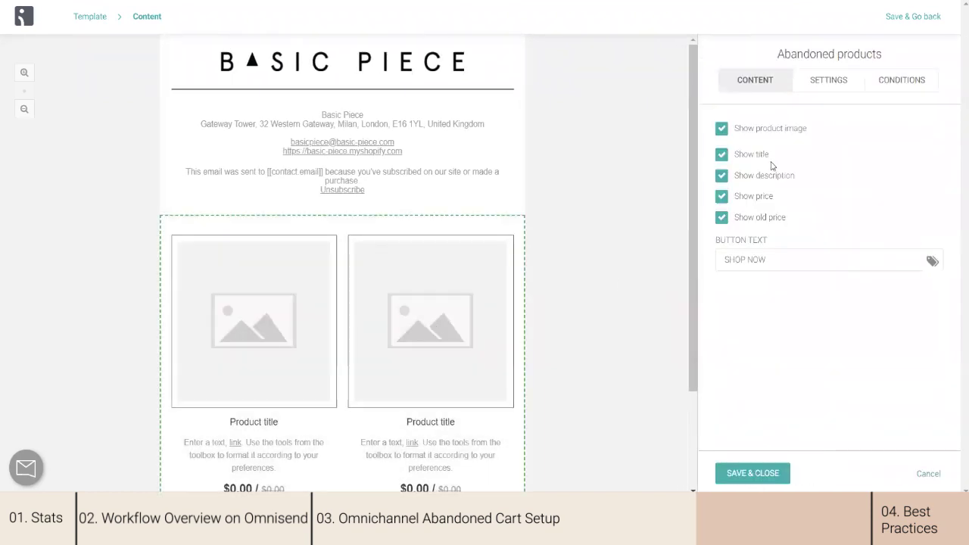
{"action": "left_click_drag", "start_coordinate": [691, 163], "coordinate": [704, 286]}
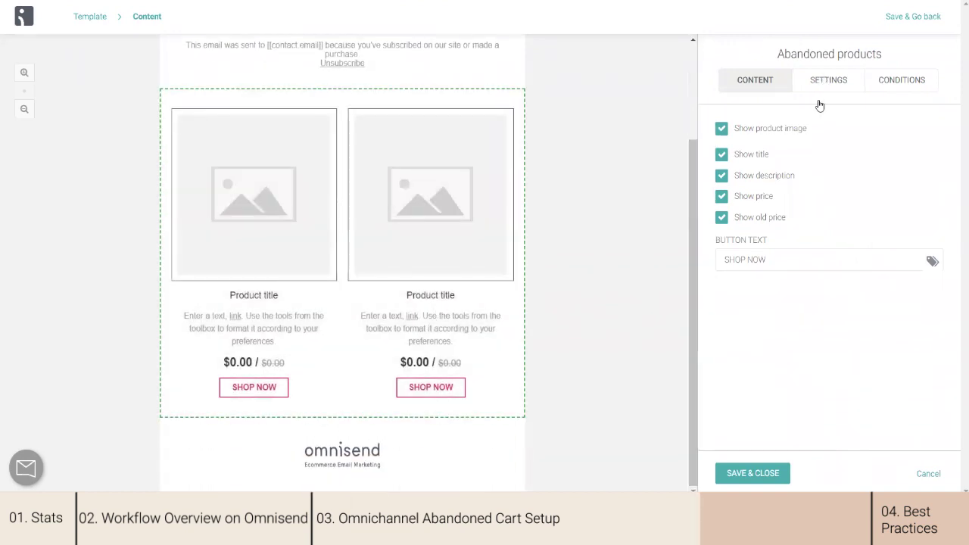
{"action": "triple_click", "coordinate": [745, 254]}
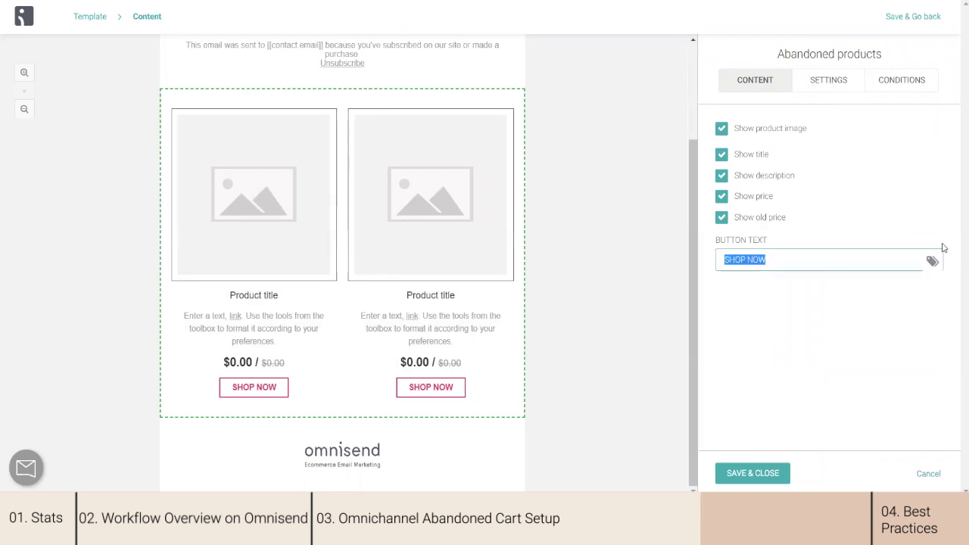
Step: Try a 1-column layout for the Abandoned products block and settle on 3 columns
{"action": "left_click", "coordinate": [834, 85]}
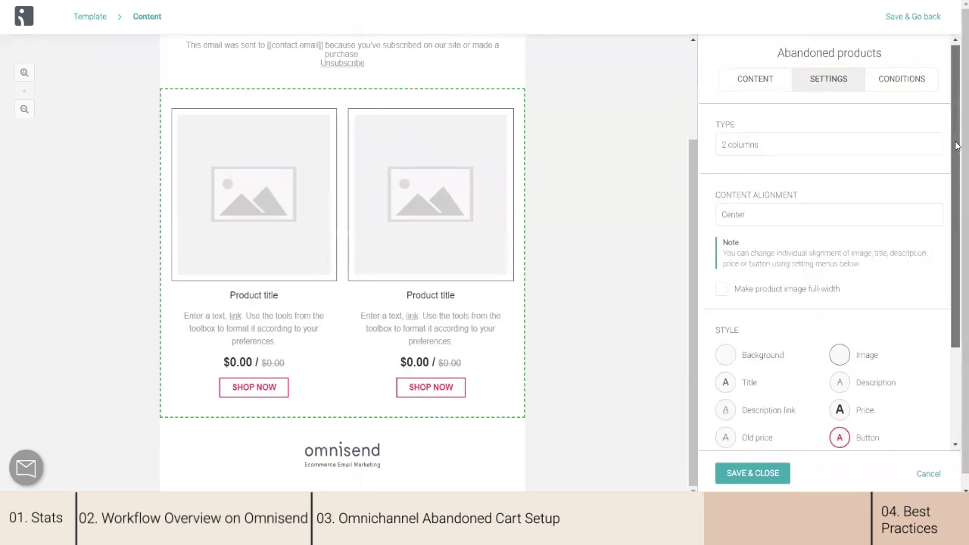
{"action": "scroll", "coordinate": [956, 162], "scroll_direction": "down", "scroll_amount": 1}
{"action": "scroll", "coordinate": [957, 162], "scroll_direction": "up", "scroll_amount": 1}
{"action": "left_click", "coordinate": [767, 133]}
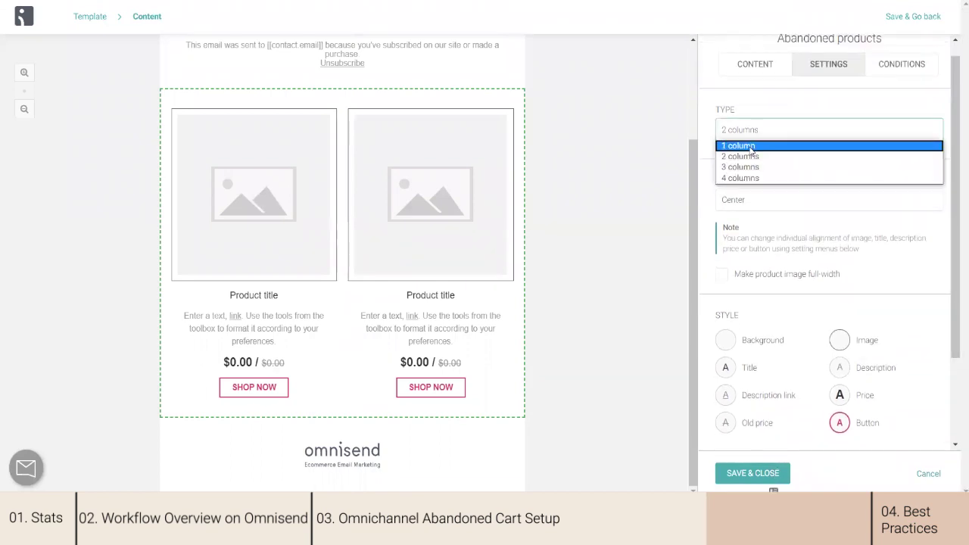
{"action": "left_click", "coordinate": [750, 147]}
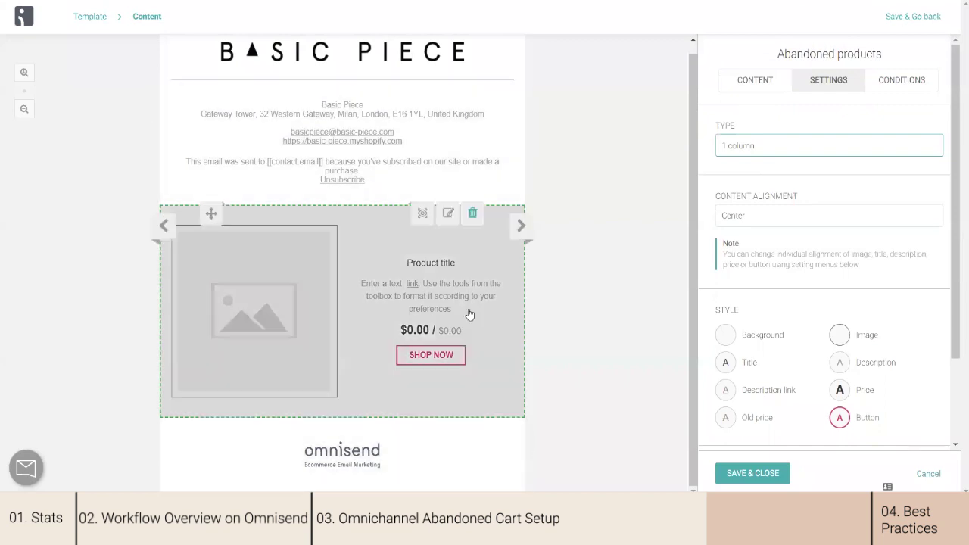
{"action": "left_click", "coordinate": [782, 149]}
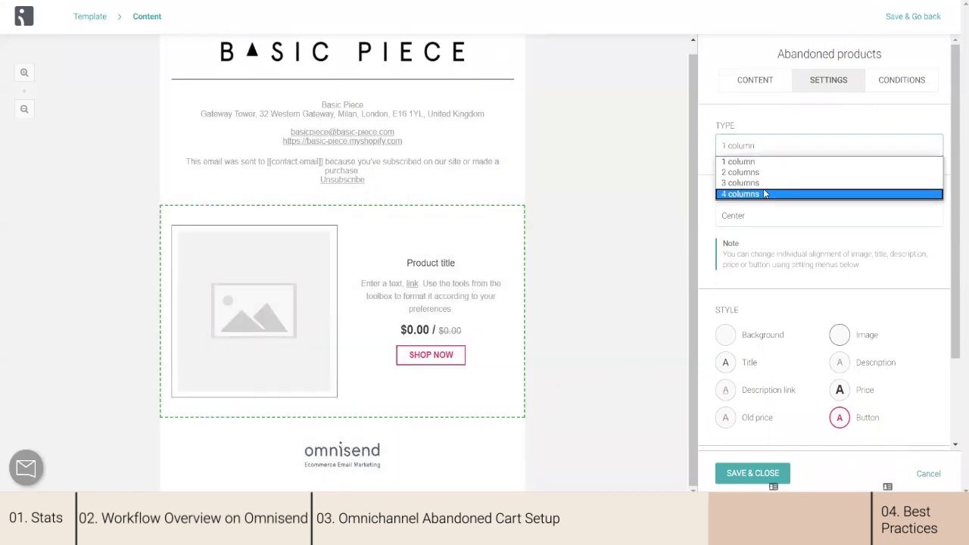
{"action": "left_click", "coordinate": [763, 187]}
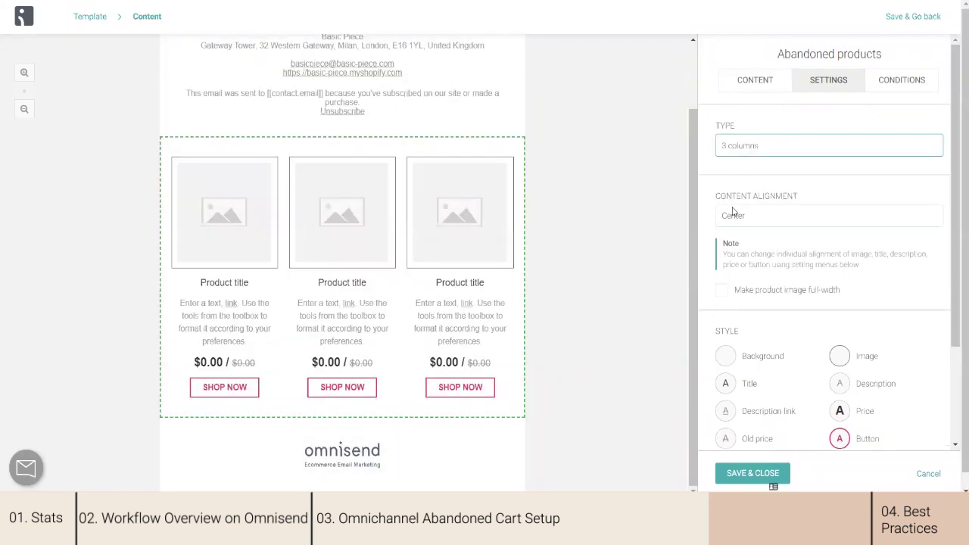
Step: Set the text color of the Abandoned products block's buttons to purple, #9365b8
{"action": "left_click", "coordinate": [746, 218]}
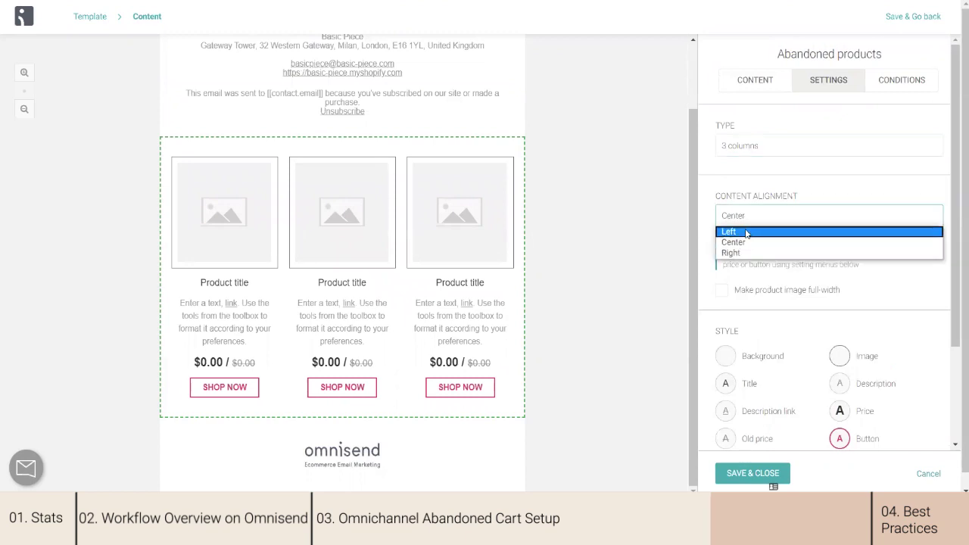
{"action": "left_click_drag", "start_coordinate": [956, 201], "coordinate": [955, 293]}
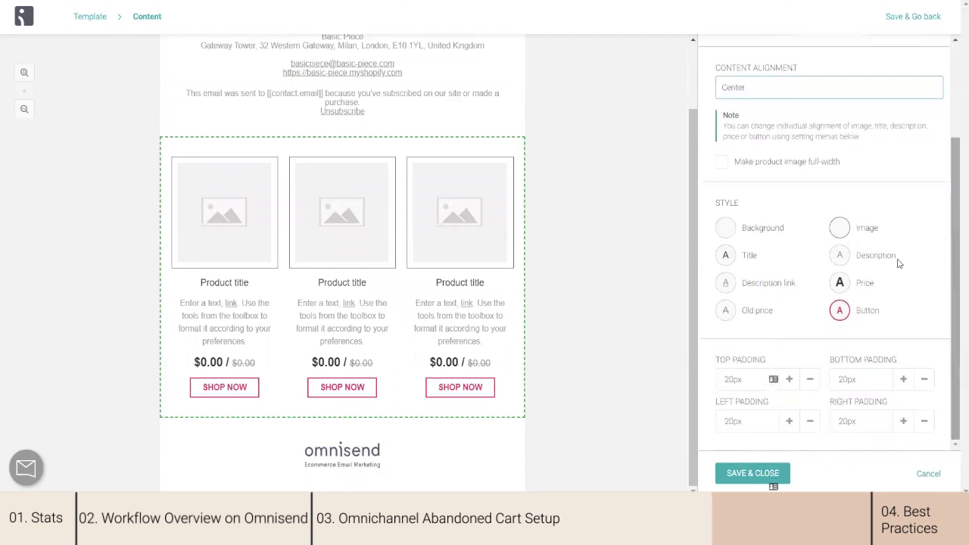
{"action": "left_click", "coordinate": [840, 311]}
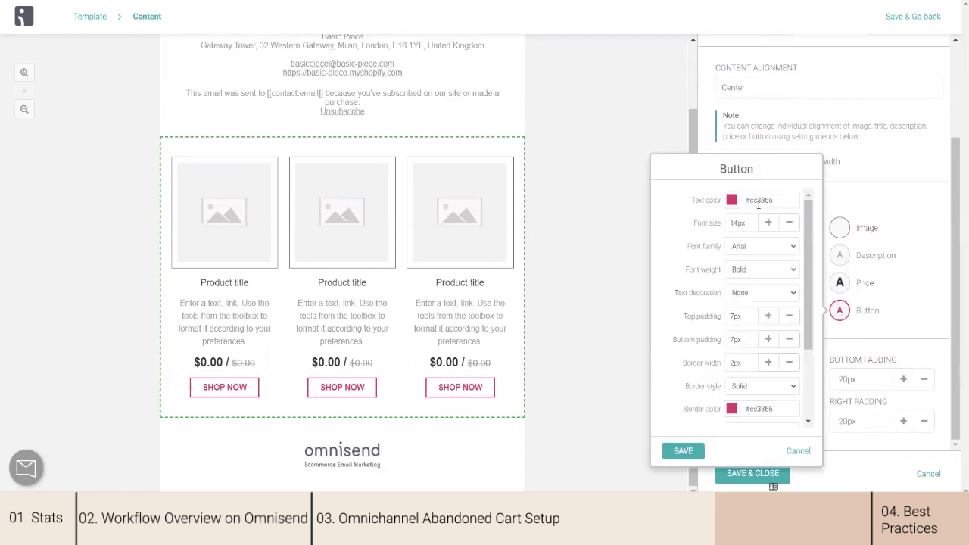
{"action": "left_click", "coordinate": [732, 200]}
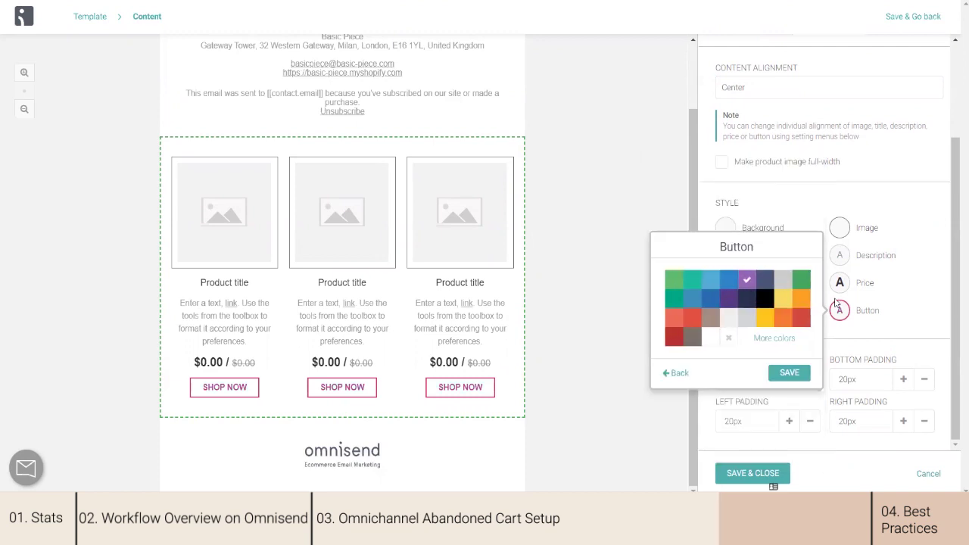
{"action": "left_click", "coordinate": [789, 374]}
Step: Apply the text color code #9365b8 to the buttons' border as well and save the button style
{"action": "double_click", "coordinate": [761, 199]}
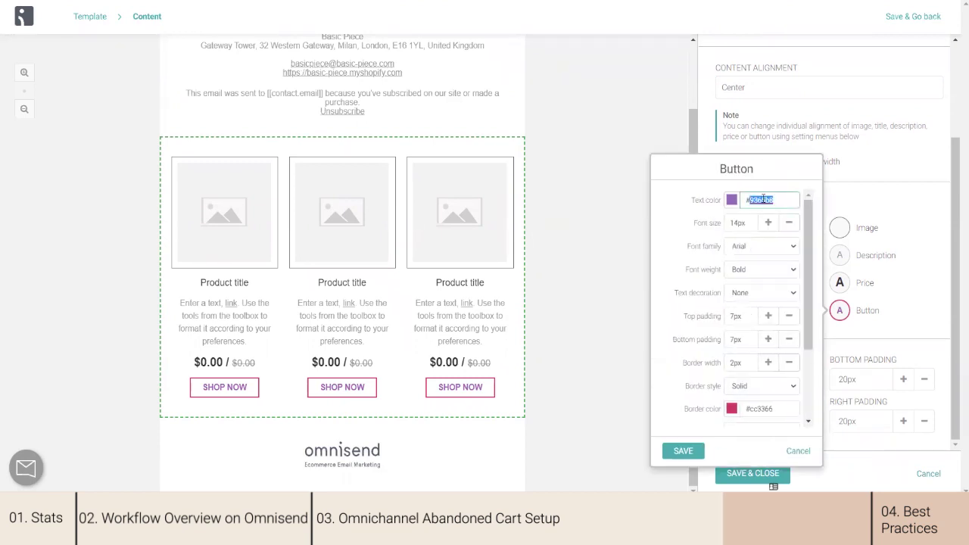
{"action": "double_click", "coordinate": [759, 409]}
{"action": "type", "text": "#9365b8"}
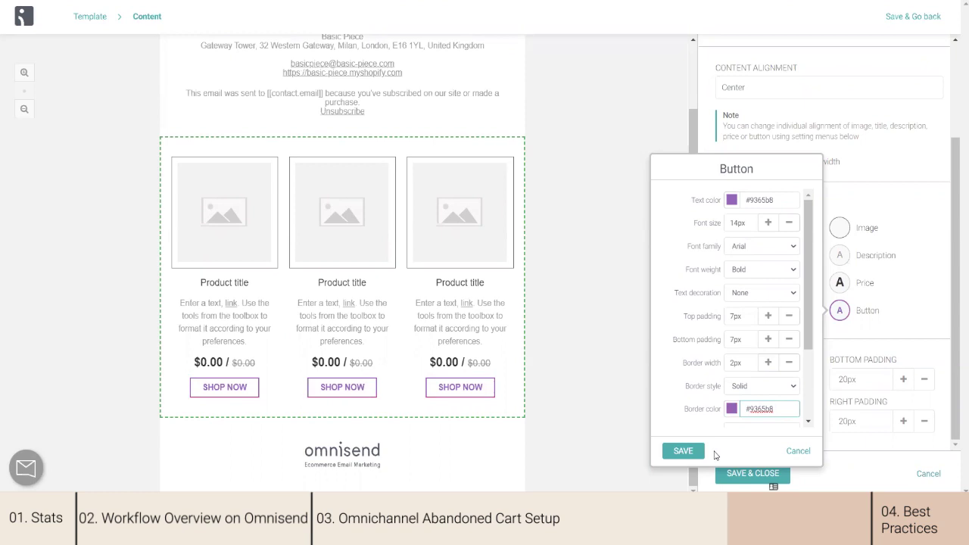
{"action": "left_click", "coordinate": [688, 451]}
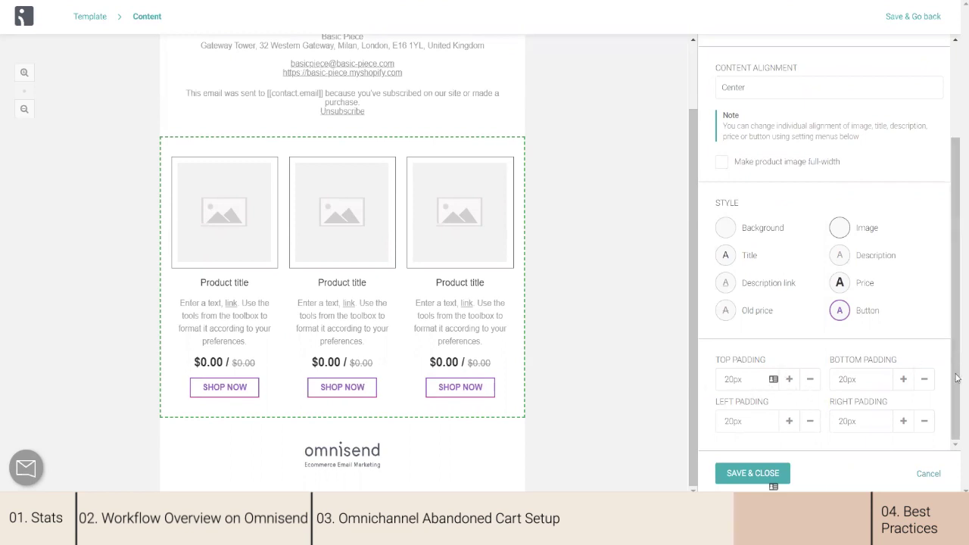
Step: Check who should see the Abandoned products block, review its content options, and save the block
{"action": "scroll", "coordinate": [890, 110], "scroll_direction": "up", "scroll_amount": 3}
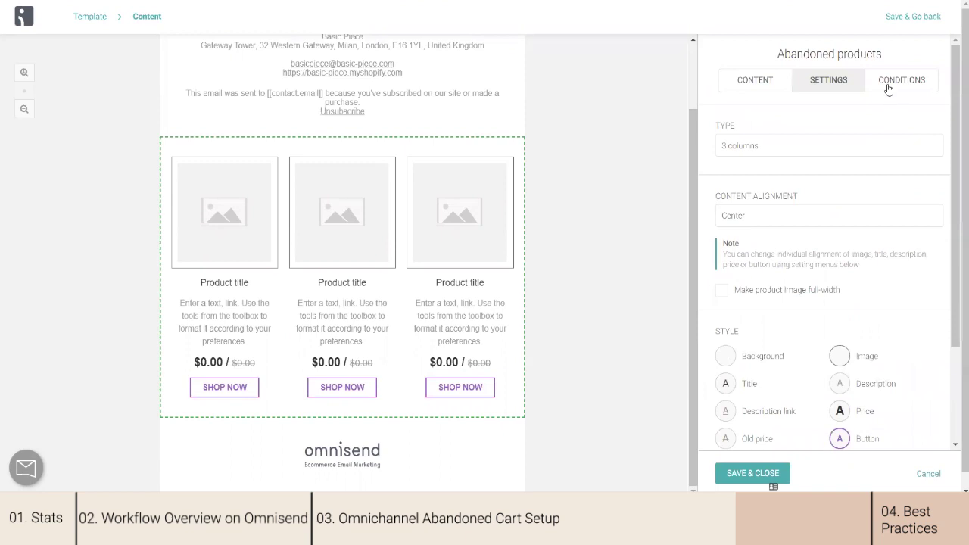
{"action": "left_click", "coordinate": [892, 81]}
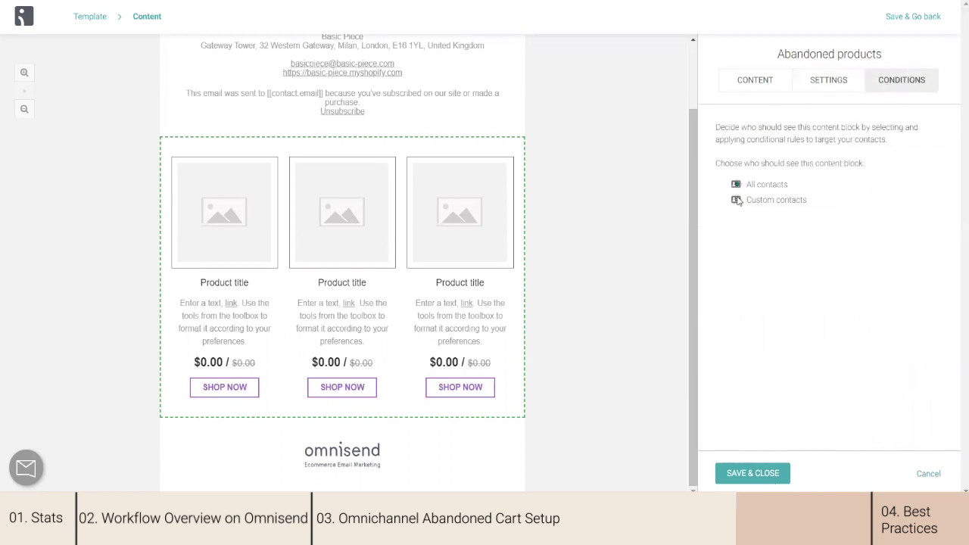
{"action": "left_click", "coordinate": [748, 78]}
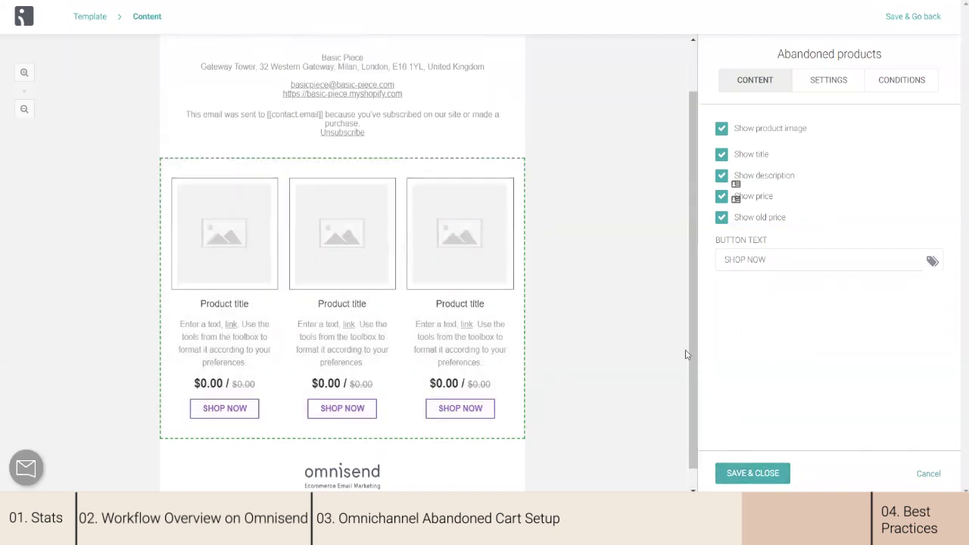
{"action": "left_click", "coordinate": [752, 473]}
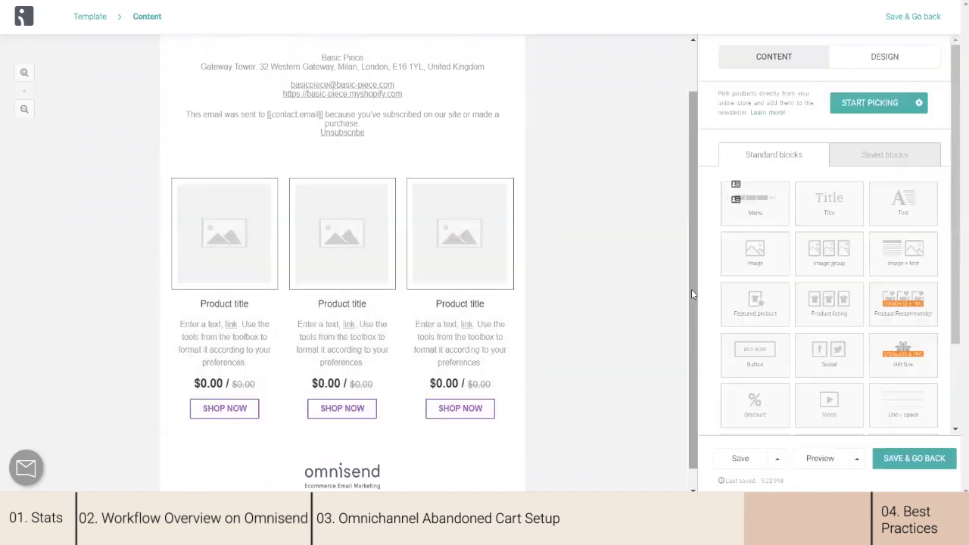
Step: Look over the email's layout and the available standard content blocks
{"action": "scroll", "coordinate": [690, 227], "scroll_direction": "up", "scroll_amount": 1}
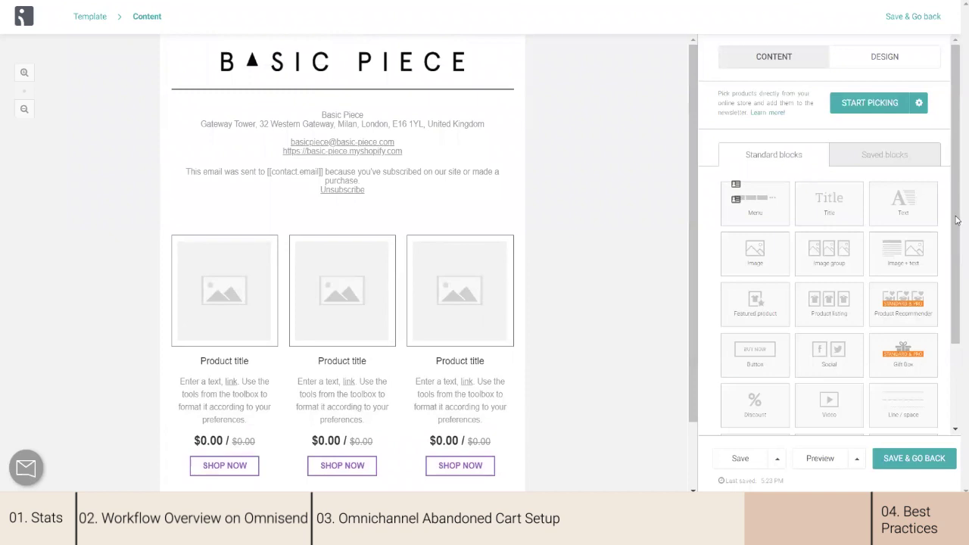
{"action": "left_click_drag", "start_coordinate": [958, 219], "coordinate": [957, 306]}
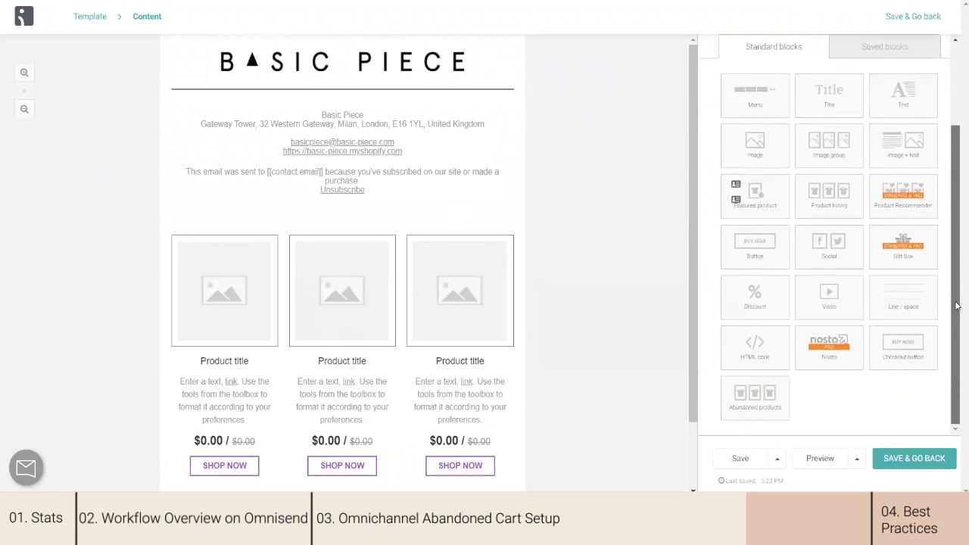
{"action": "left_click_drag", "start_coordinate": [957, 265], "coordinate": [784, 190]}
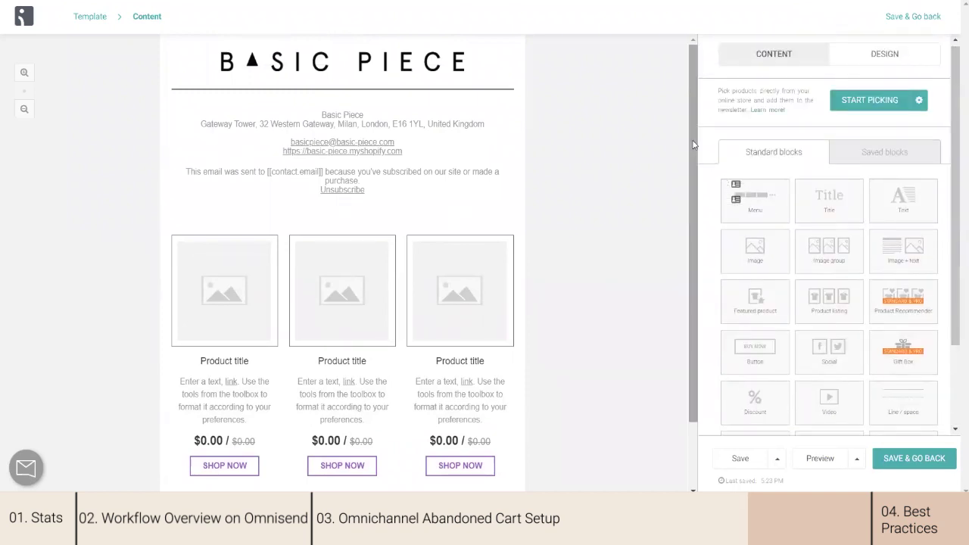
{"action": "left_click_drag", "start_coordinate": [693, 110], "coordinate": [689, 271]}
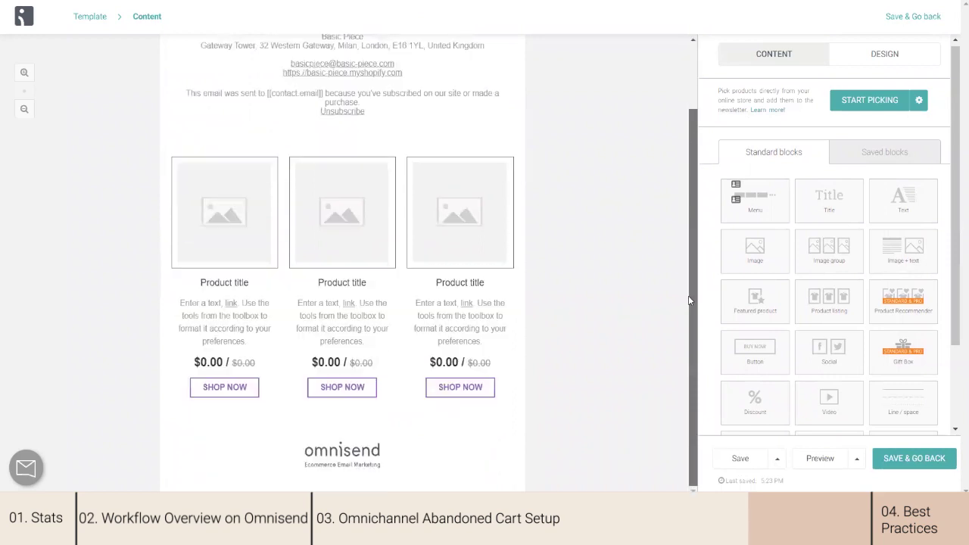
{"action": "scroll", "coordinate": [530, 136], "scroll_direction": "up", "scroll_amount": 2}
{"action": "mouse_move", "coordinate": [371, 169]}
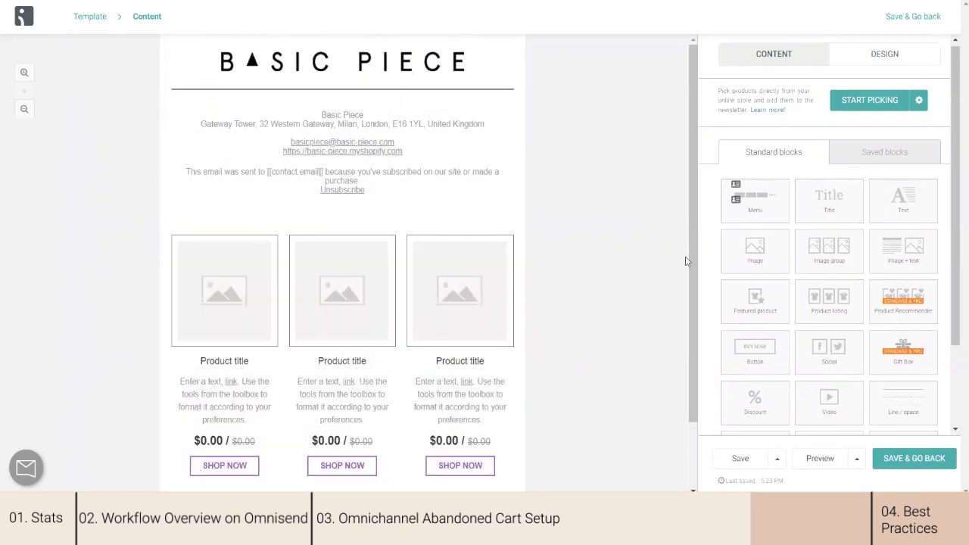
{"action": "left_click_drag", "start_coordinate": [691, 231], "coordinate": [692, 320]}
{"action": "mouse_move", "coordinate": [333, 61]}
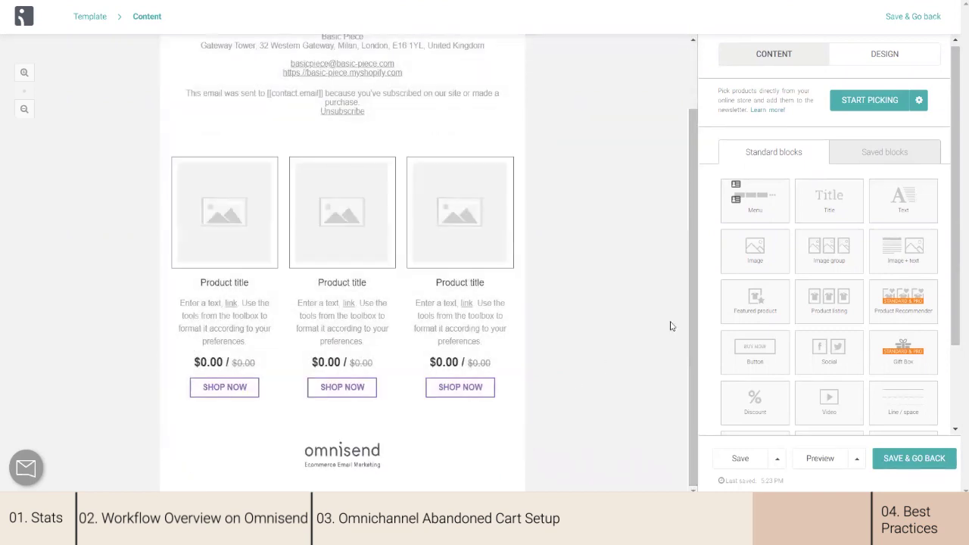
Step: Rearrange the email so the Abandoned products block precedes the footer text, and add a Text block directly under the logo
{"action": "scroll", "coordinate": [677, 209], "scroll_direction": "up", "scroll_amount": 2}
{"action": "mouse_move", "coordinate": [209, 96]}
{"action": "left_mouse_down"}
{"action": "mouse_move", "coordinate": [182, 264]}
{"action": "mouse_move", "coordinate": [185, 318]}
{"action": "left_mouse_up"}
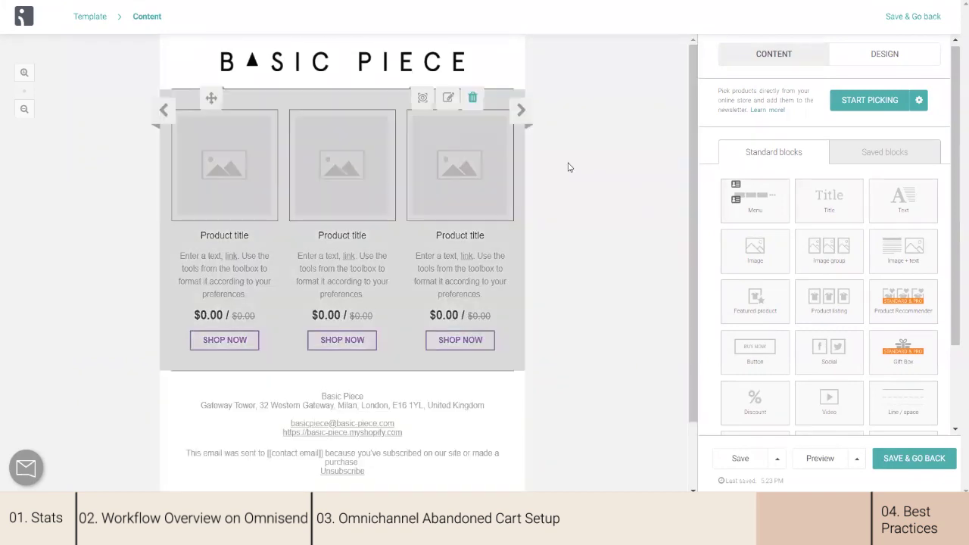
{"action": "left_click_drag", "start_coordinate": [915, 217], "coordinate": [432, 132]}
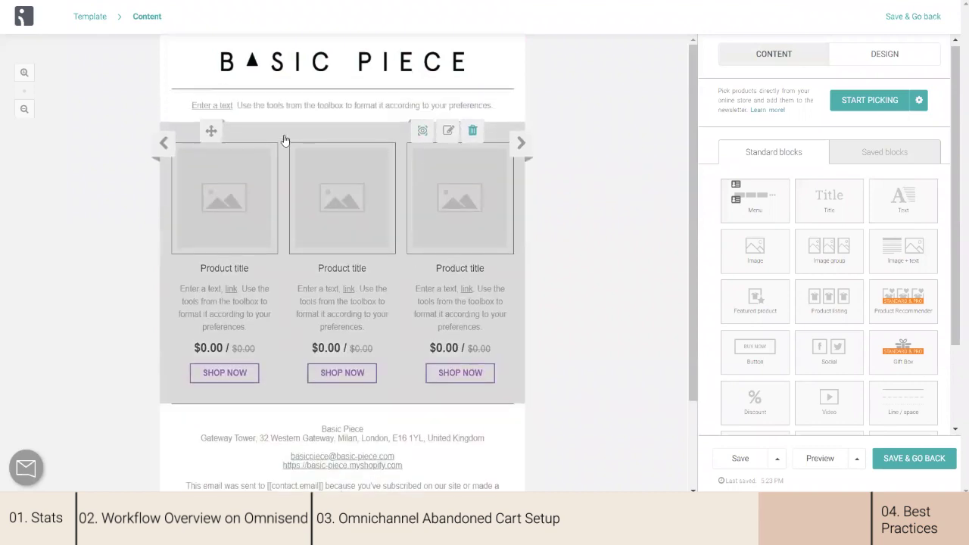
Step: Open the Text block under the logo, view its Abandoned Cart personalization options, and save the block with its placeholder text
{"action": "left_click", "coordinate": [326, 108]}
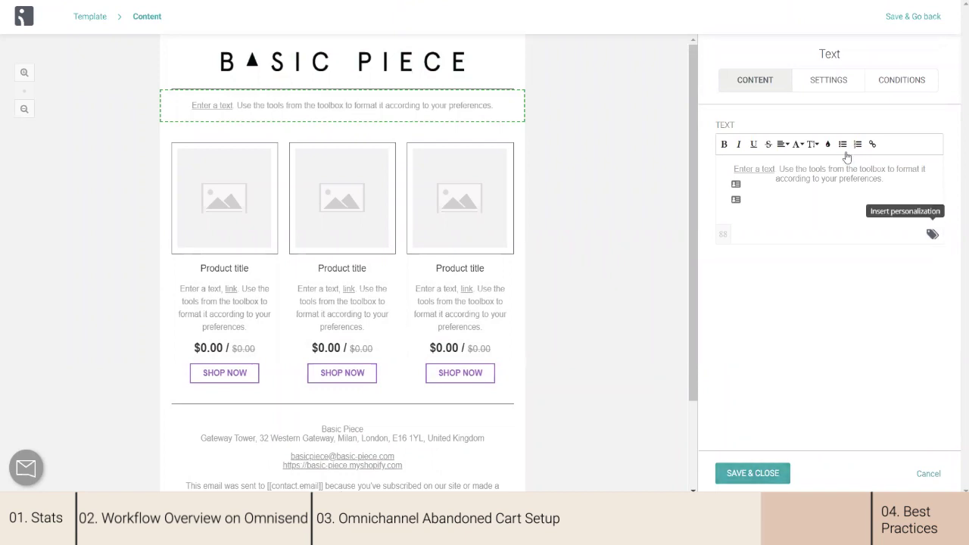
{"action": "left_click", "coordinate": [932, 238]}
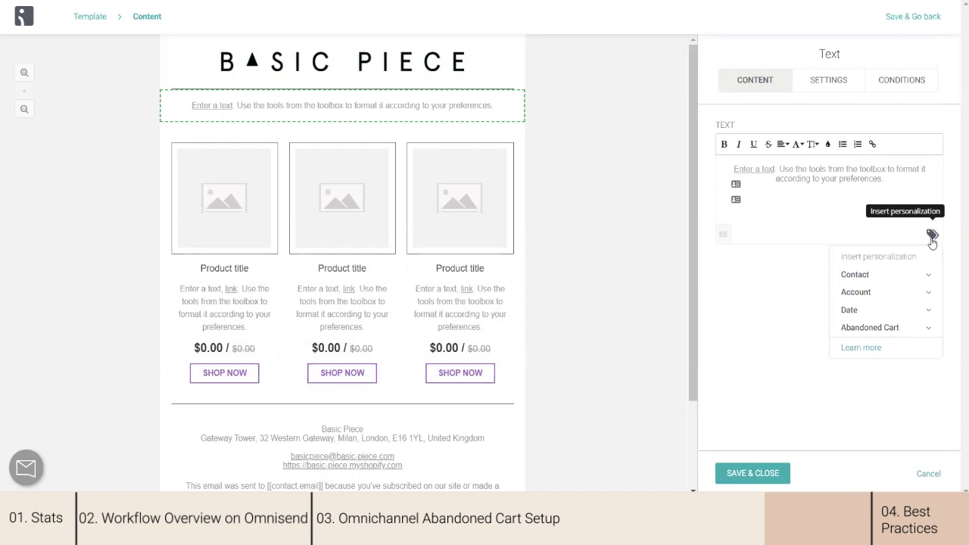
{"action": "left_click", "coordinate": [929, 329]}
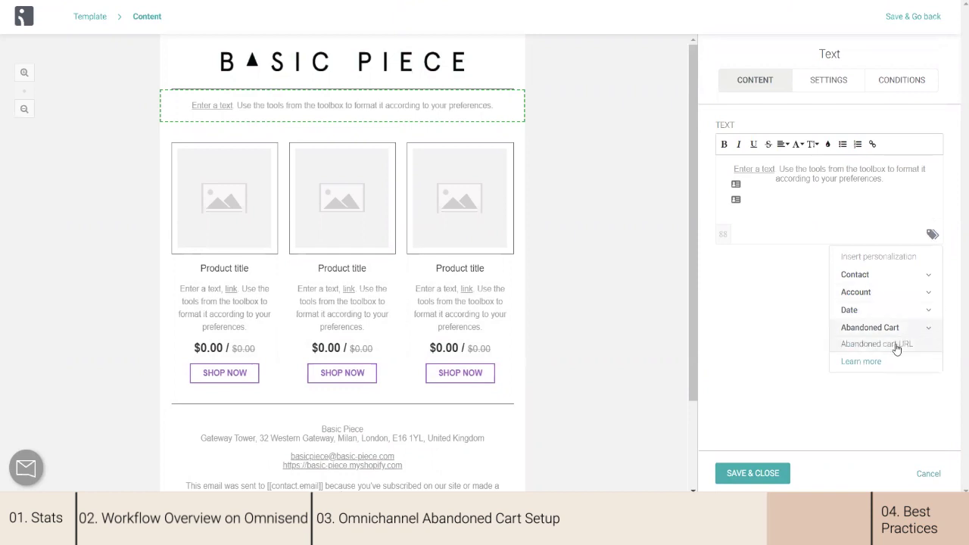
{"action": "left_click", "coordinate": [734, 188]}
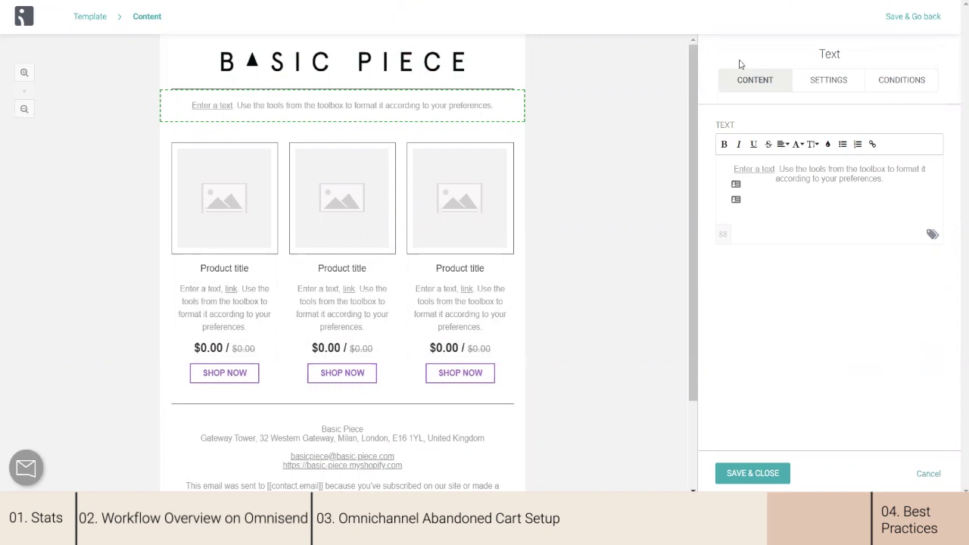
{"action": "left_click", "coordinate": [580, 173]}
{"action": "left_click", "coordinate": [726, 472]}
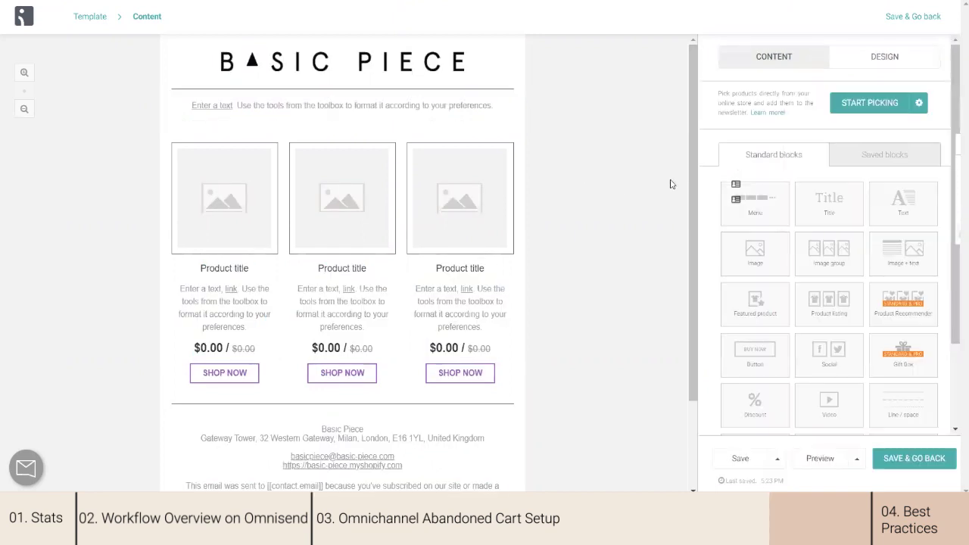
Step: Add a Discount block between the abandoned products and the footer text
{"action": "left_click_drag", "start_coordinate": [957, 206], "coordinate": [957, 282]}
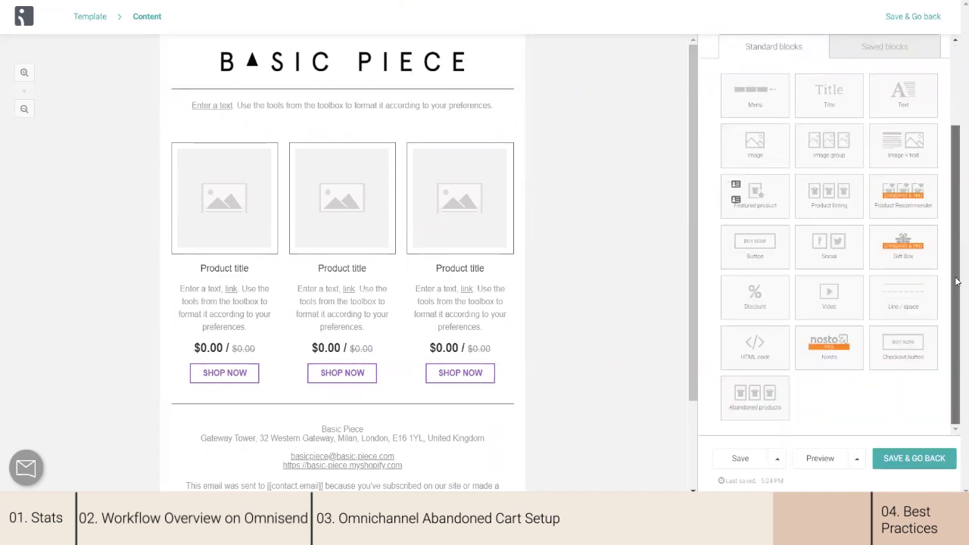
{"action": "scroll", "coordinate": [833, 341], "scroll_direction": "up", "scroll_amount": 2}
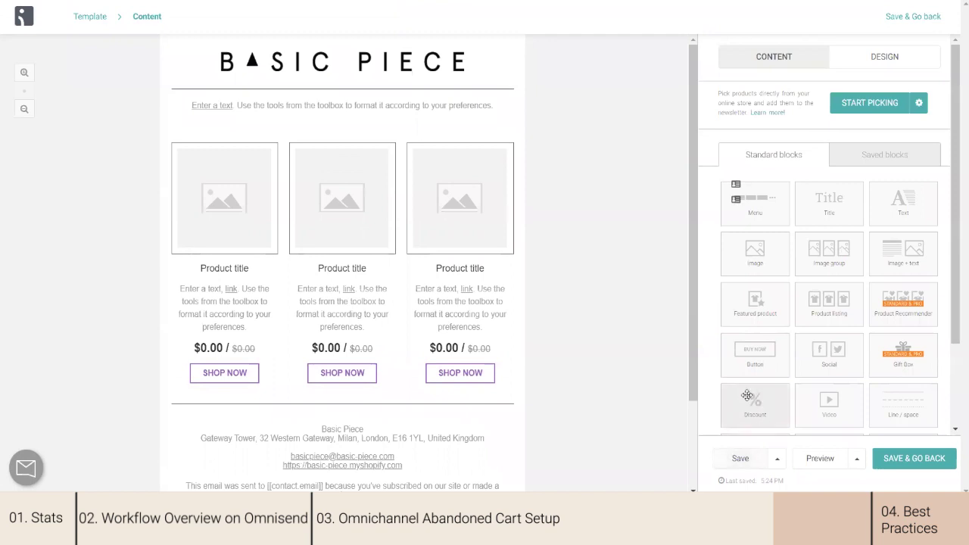
{"action": "left_click_drag", "start_coordinate": [746, 397], "coordinate": [189, 421]}
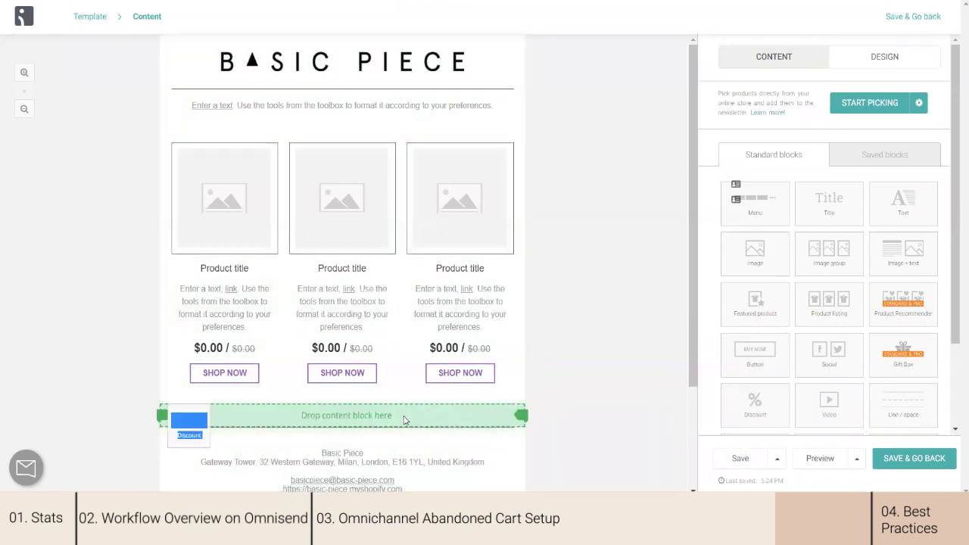
Step: Open the Discount block, review its title, offer text, link and button text settings, and save it with the placeholder content
{"action": "left_click_drag", "start_coordinate": [692, 204], "coordinate": [718, 303]}
{"action": "scroll", "coordinate": [412, 301], "scroll_direction": "down", "scroll_amount": 1}
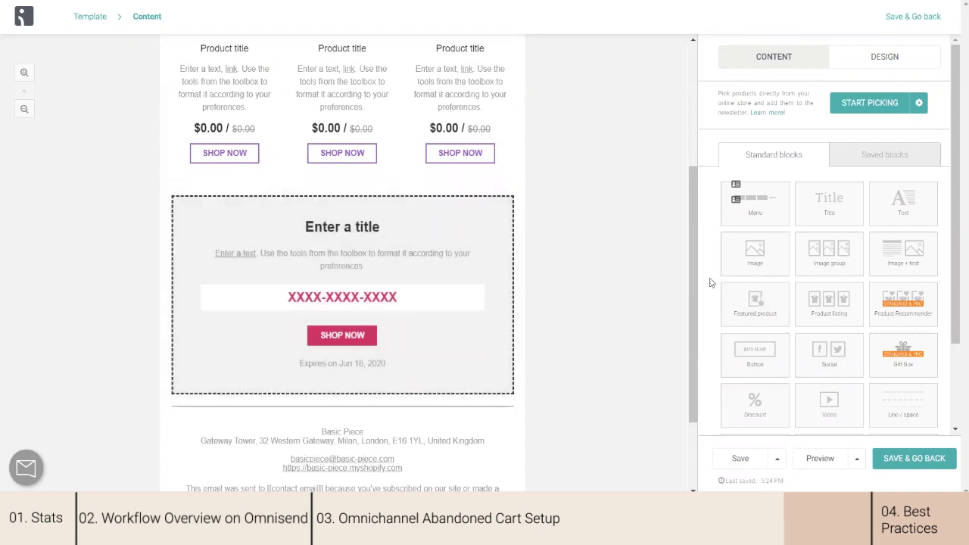
{"action": "left_click_drag", "start_coordinate": [691, 265], "coordinate": [697, 295]}
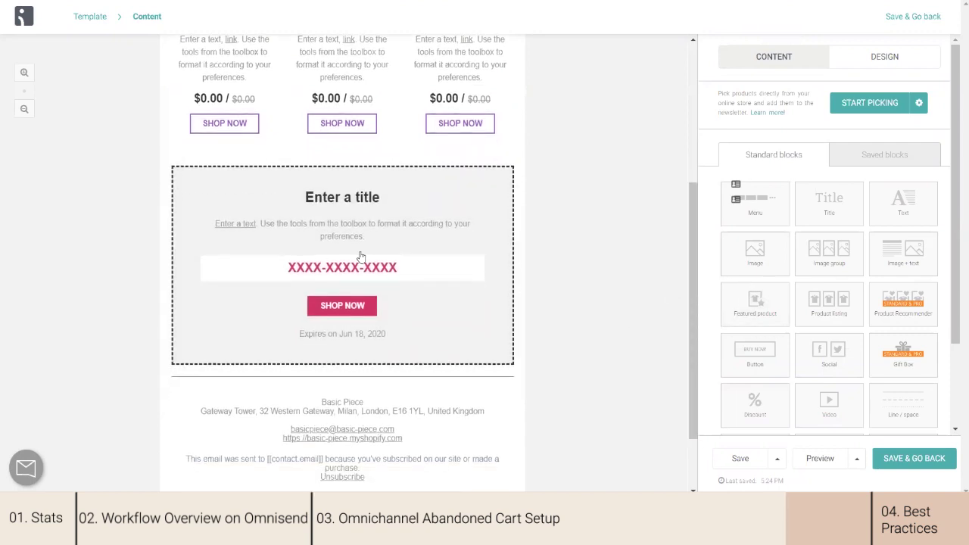
{"action": "left_click", "coordinate": [361, 257]}
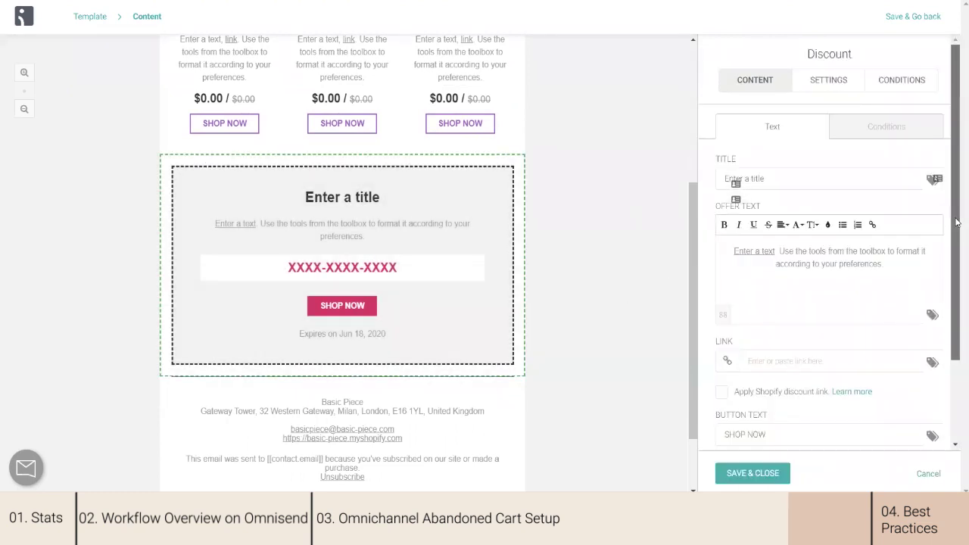
{"action": "left_click_drag", "start_coordinate": [957, 222], "coordinate": [956, 184]}
{"action": "mouse_move", "coordinate": [445, 259]}
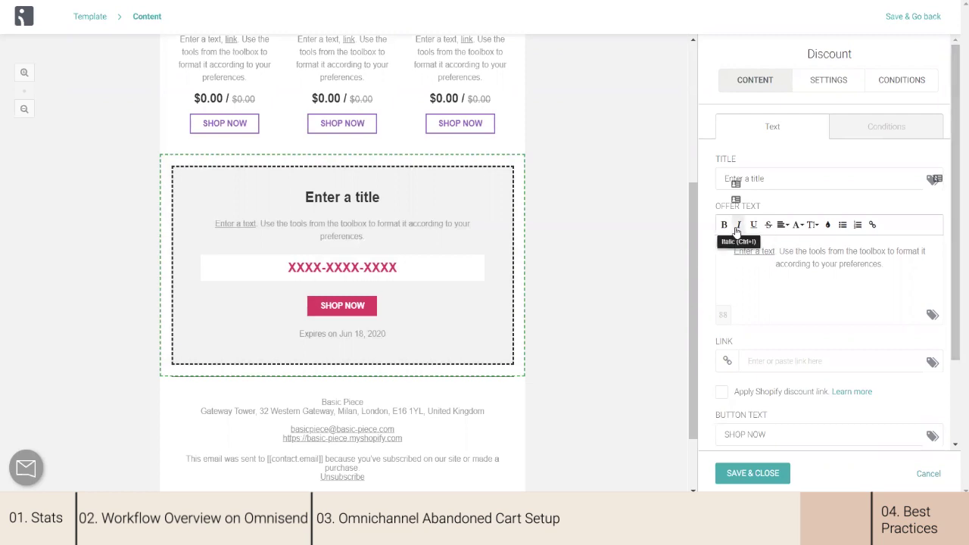
{"action": "left_click_drag", "start_coordinate": [696, 296], "coordinate": [694, 197]}
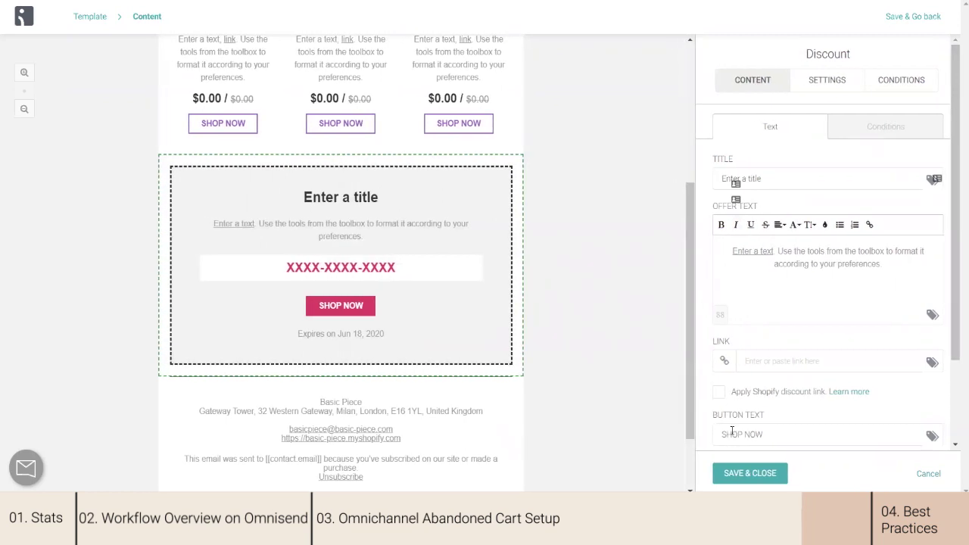
{"action": "left_click", "coordinate": [747, 472]}
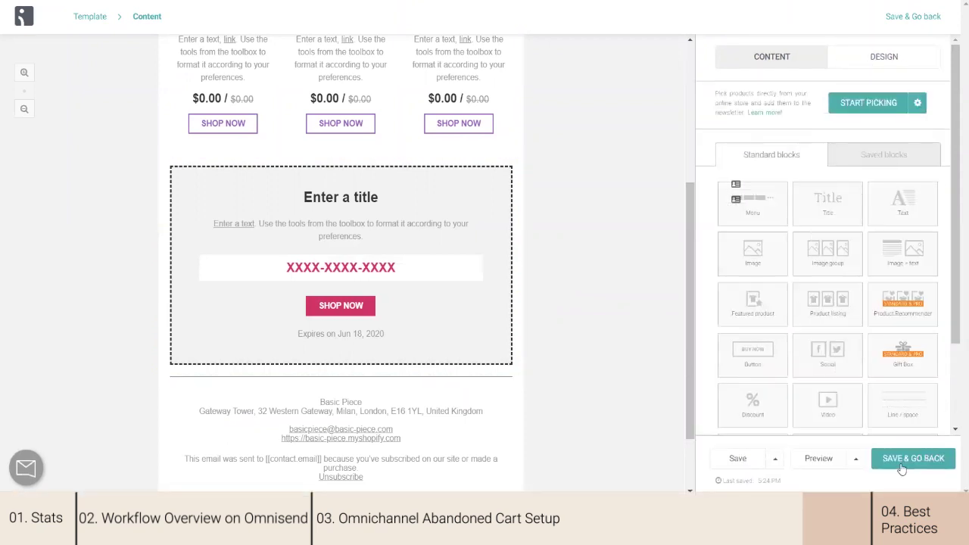
Step: View the save-as-template and send-test options, and save the email to return to the workflow
{"action": "left_click", "coordinate": [775, 462]}
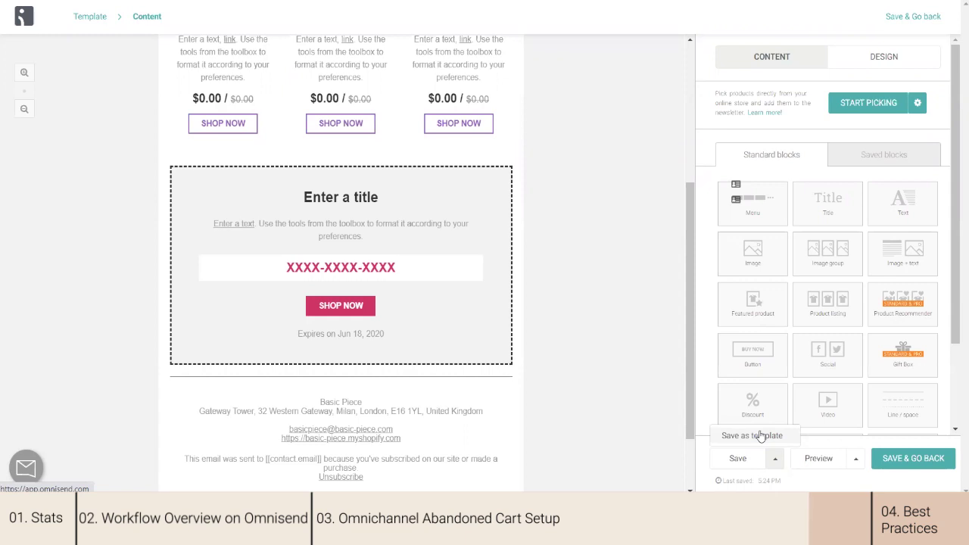
{"action": "left_click", "coordinate": [856, 459]}
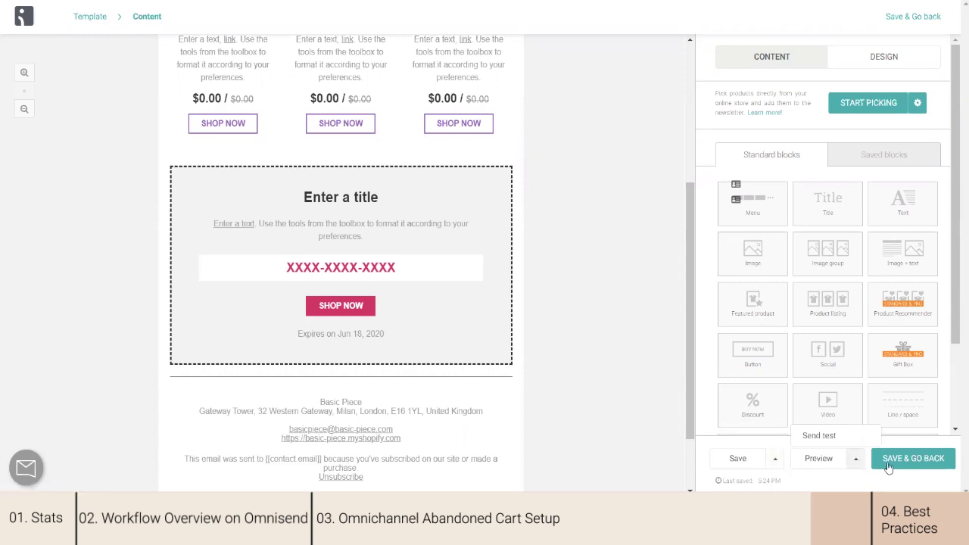
{"action": "left_click", "coordinate": [890, 463]}
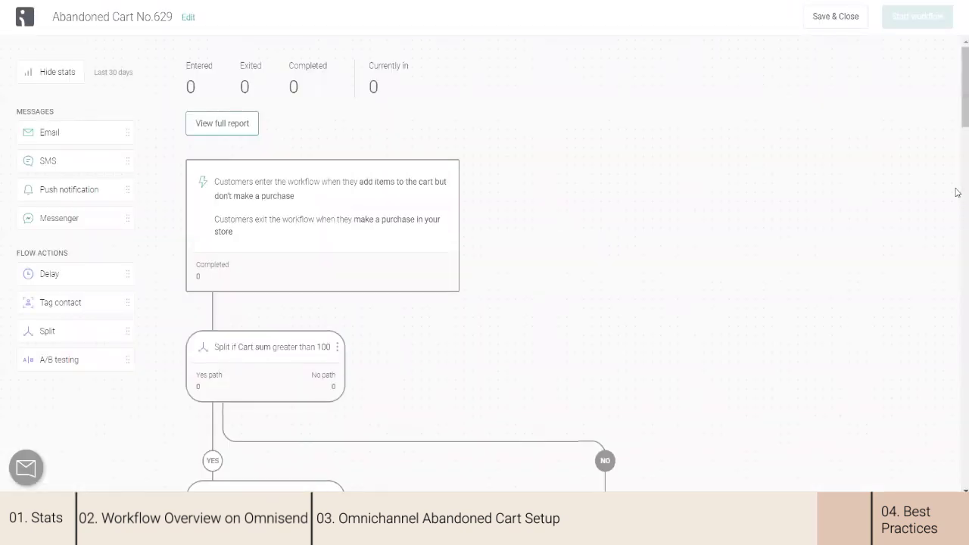
Step: Delete the unfinished SMS step under path B of the 50/50 split and confirm its removal
{"action": "scroll", "coordinate": [956, 185], "scroll_direction": "down", "scroll_amount": 5}
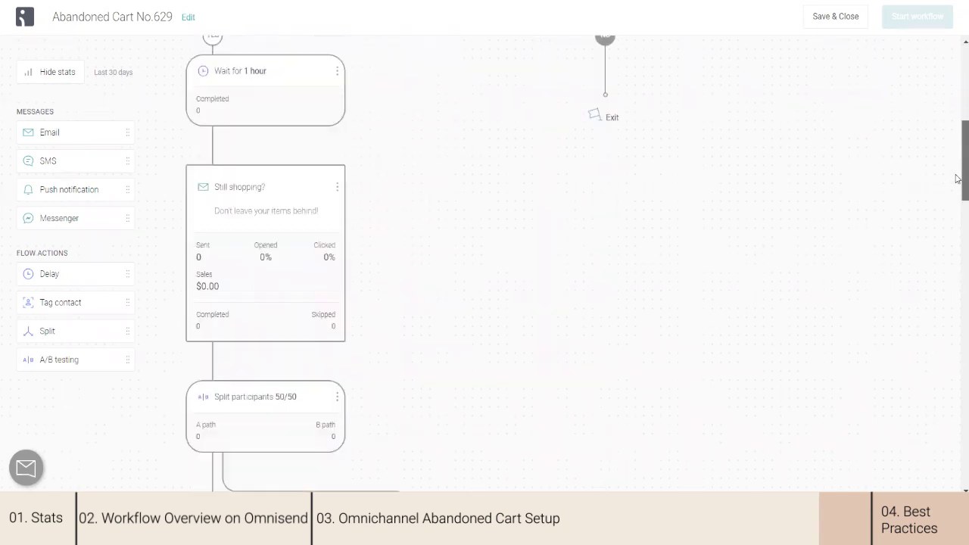
{"action": "scroll", "coordinate": [959, 212], "scroll_direction": "down", "scroll_amount": 7}
{"action": "scroll", "coordinate": [833, 227], "scroll_direction": "up", "scroll_amount": 5}
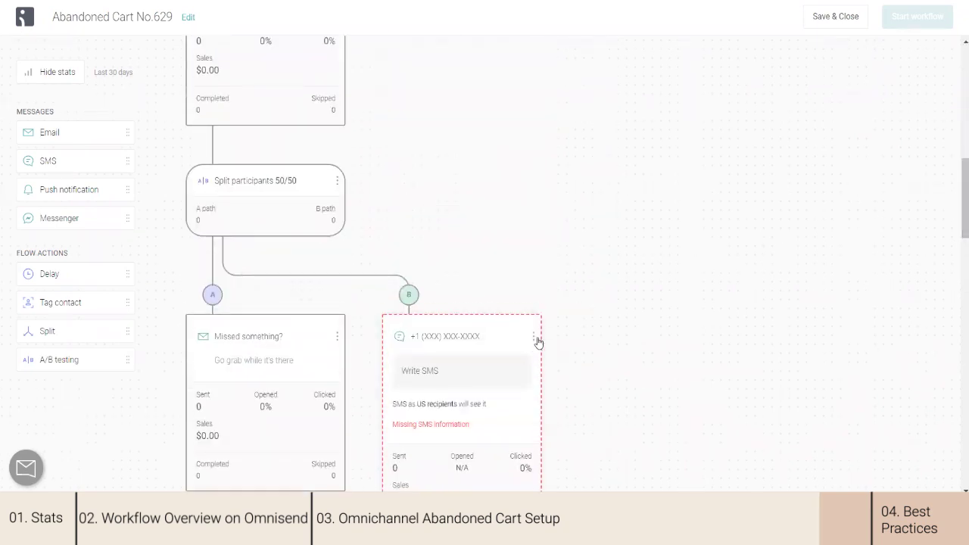
{"action": "left_click", "coordinate": [535, 340]}
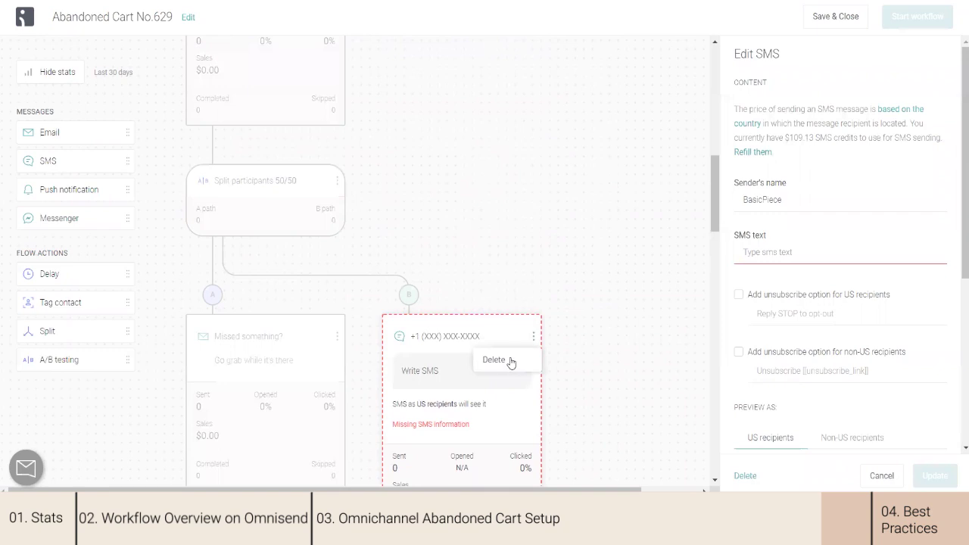
{"action": "left_click", "coordinate": [534, 336]}
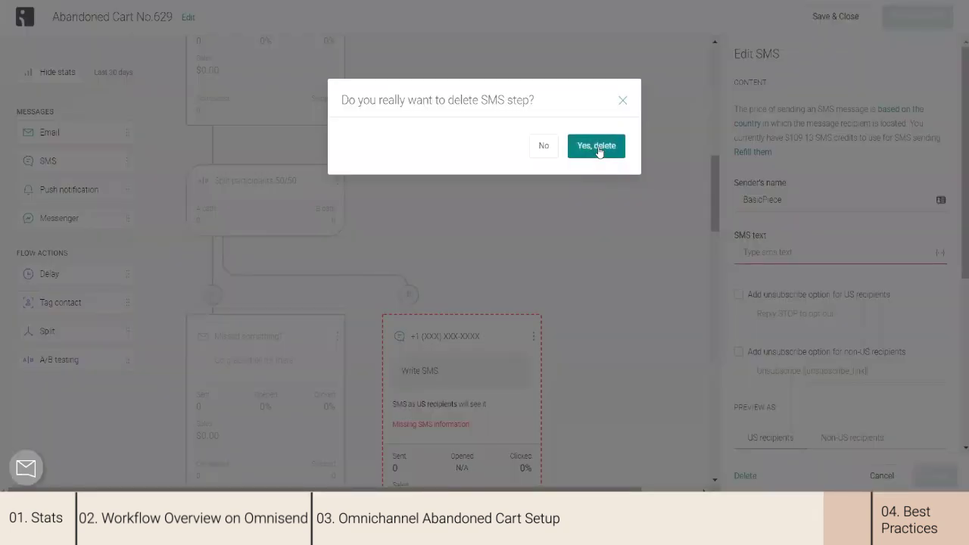
{"action": "left_click", "coordinate": [597, 149]}
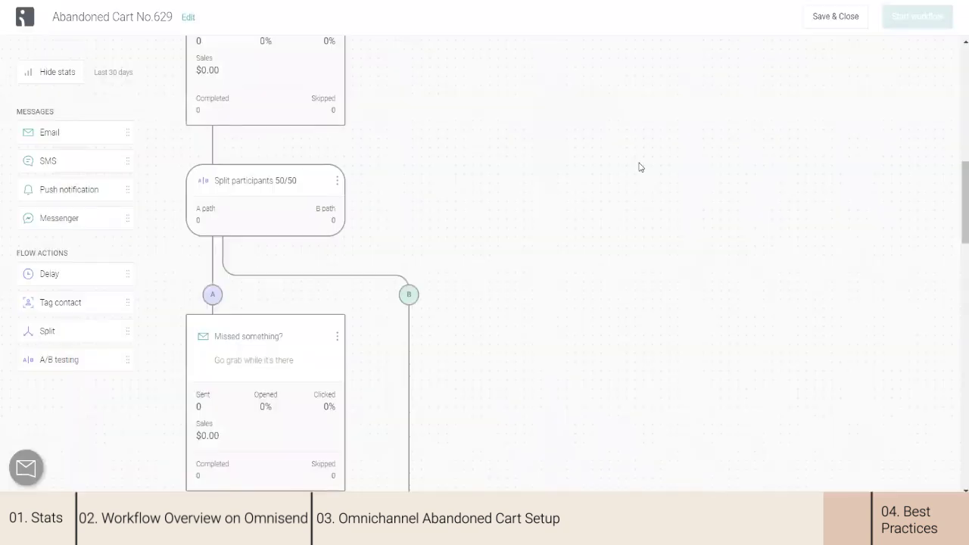
Step: Set the sender's name to "basiciece" in the remaining SMS step about the expiring cart
{"action": "left_click_drag", "start_coordinate": [958, 189], "coordinate": [958, 356]}
{"action": "left_click", "coordinate": [304, 199]}
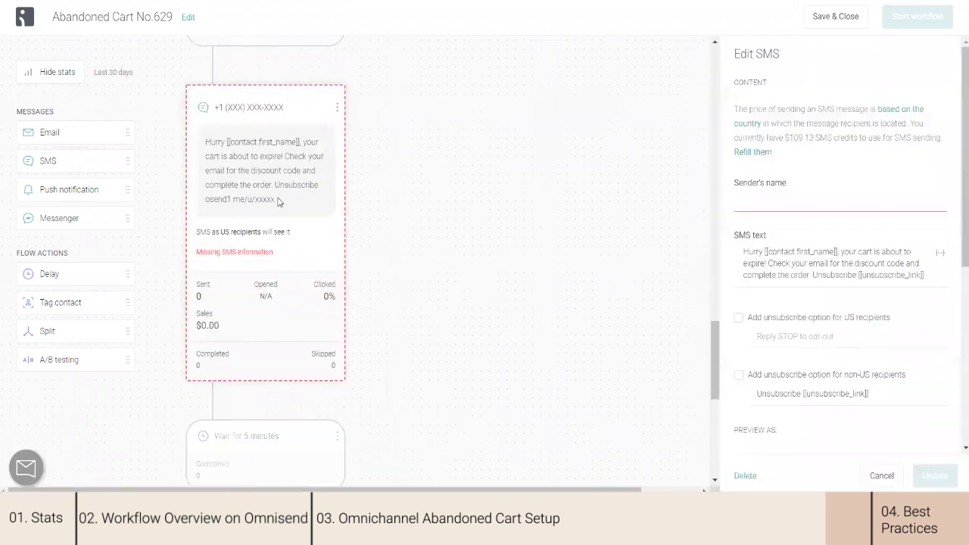
{"action": "left_click", "coordinate": [779, 201]}
{"action": "type", "text": "basid"}
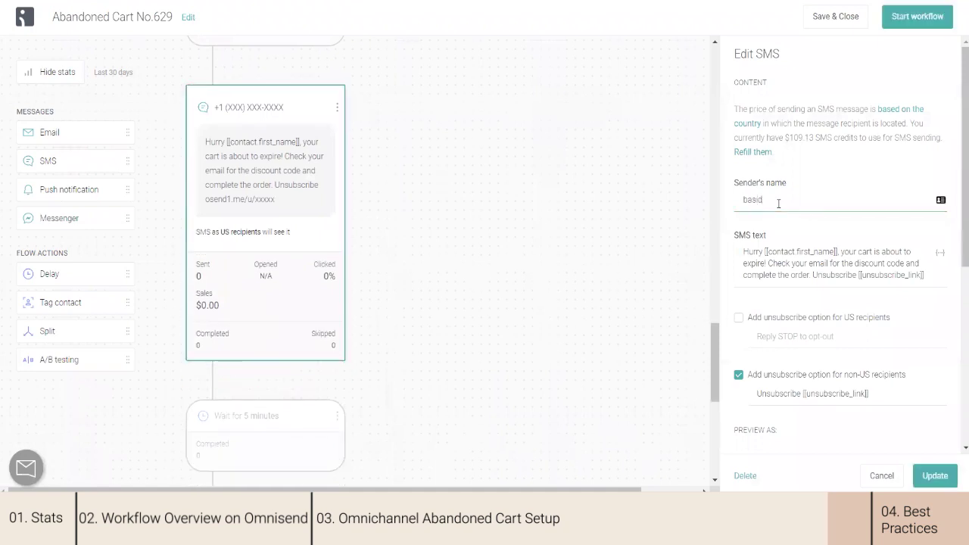
{"action": "key", "text": "BackSpace"}
{"action": "type", "text": "ciece"}
{"action": "scroll", "coordinate": [957, 271], "scroll_direction": "down", "scroll_amount": 2}
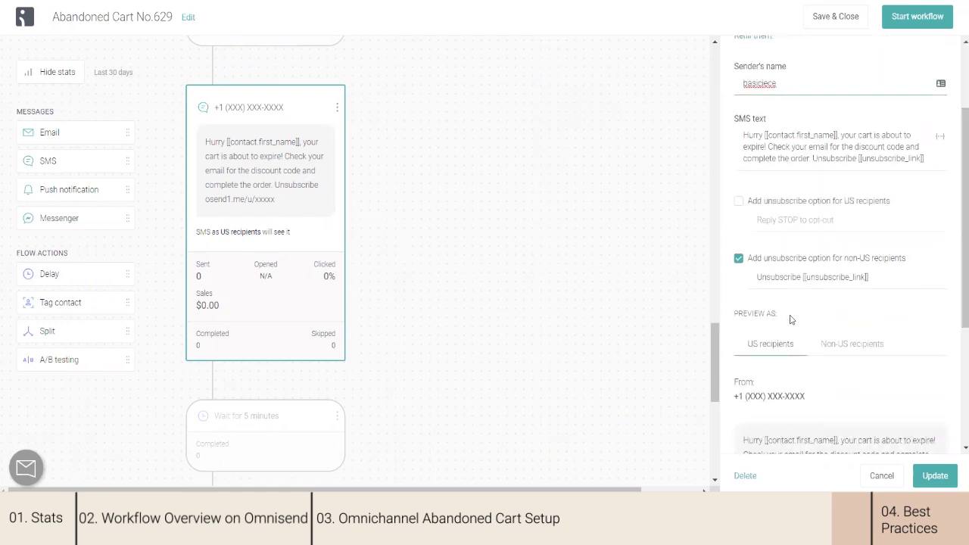
Step: Look through the full workflow, then update the SMS step and start the workflow
{"action": "left_click_drag", "start_coordinate": [716, 349], "coordinate": [717, 377]}
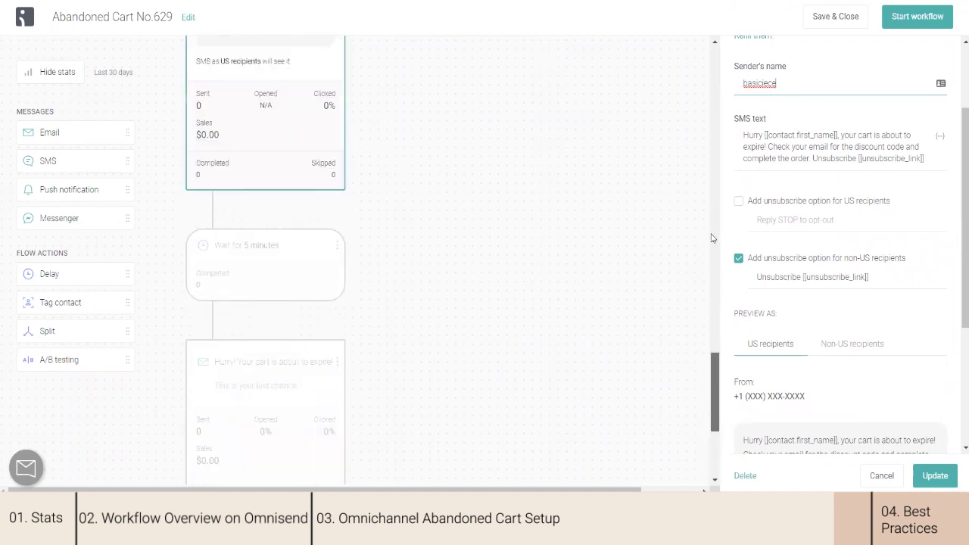
{"action": "scroll", "coordinate": [712, 238], "scroll_direction": "up", "scroll_amount": 15}
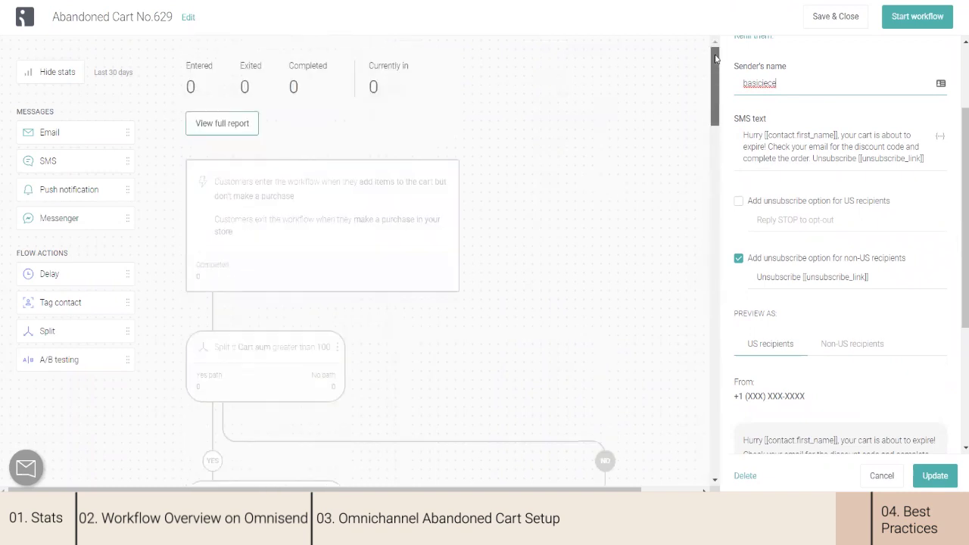
{"action": "left_click_drag", "start_coordinate": [716, 110], "coordinate": [715, 433]}
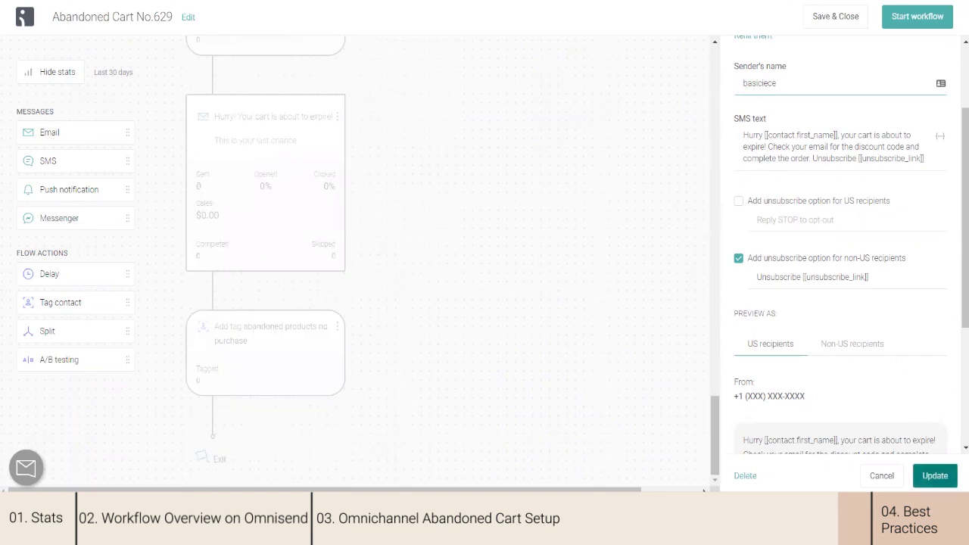
{"action": "left_click", "coordinate": [936, 476]}
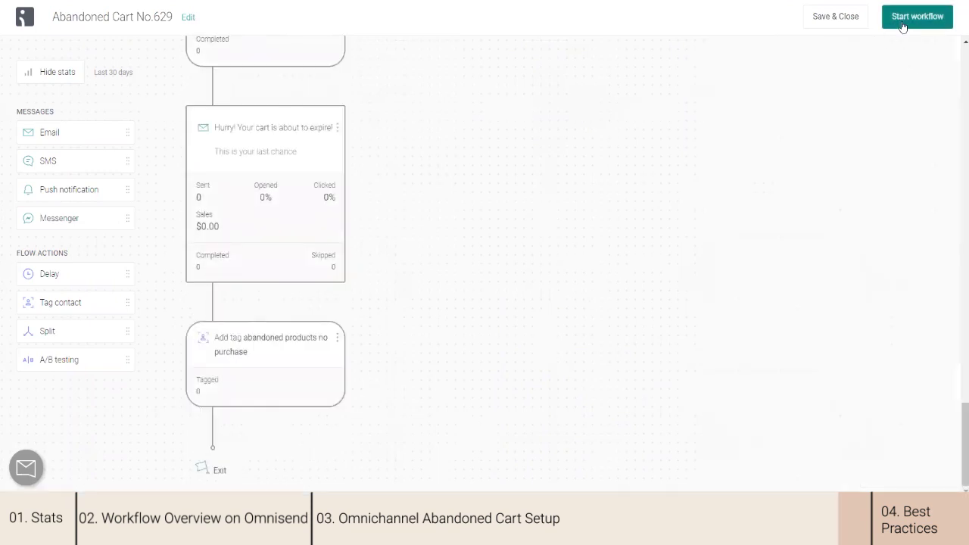
{"action": "left_click", "coordinate": [903, 26]}
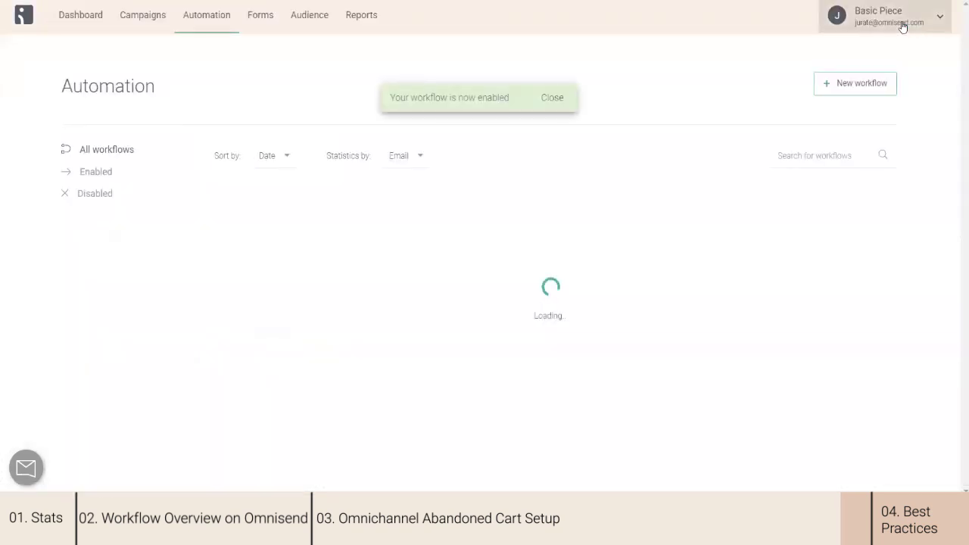